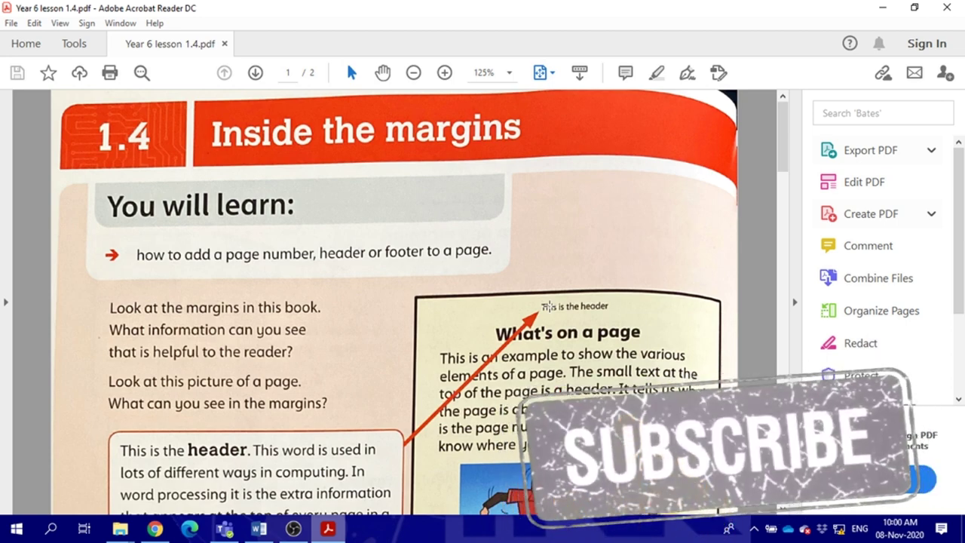
Circle the 1.4 lesson number and underline the 'Inside the margins' title with yellow freehand highlights.
scroll(550, 305, down, 2)
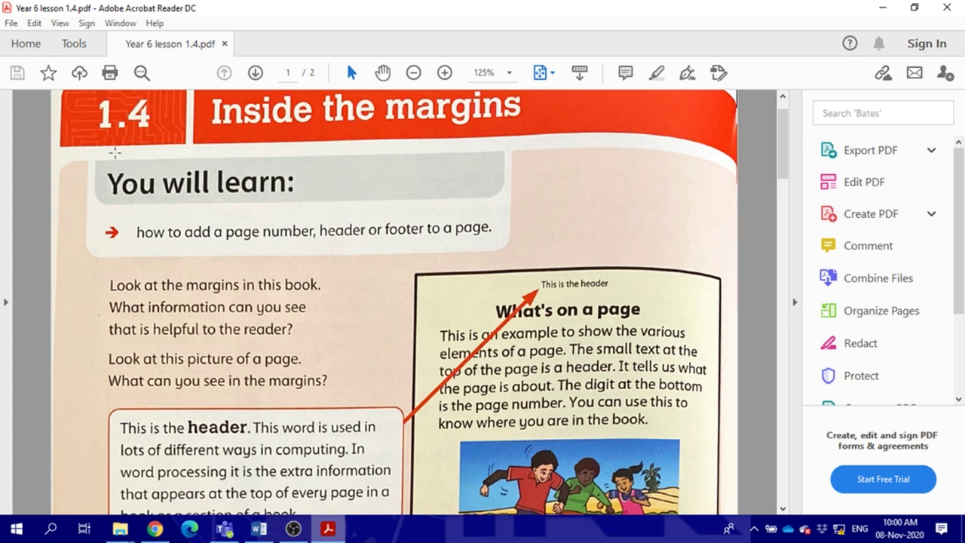
click(657, 73)
mouse_move(147, 96)
mouse_down()
mouse_move(126, 90)
mouse_move(189, 151)
mouse_move(164, 89)
mouse_up()
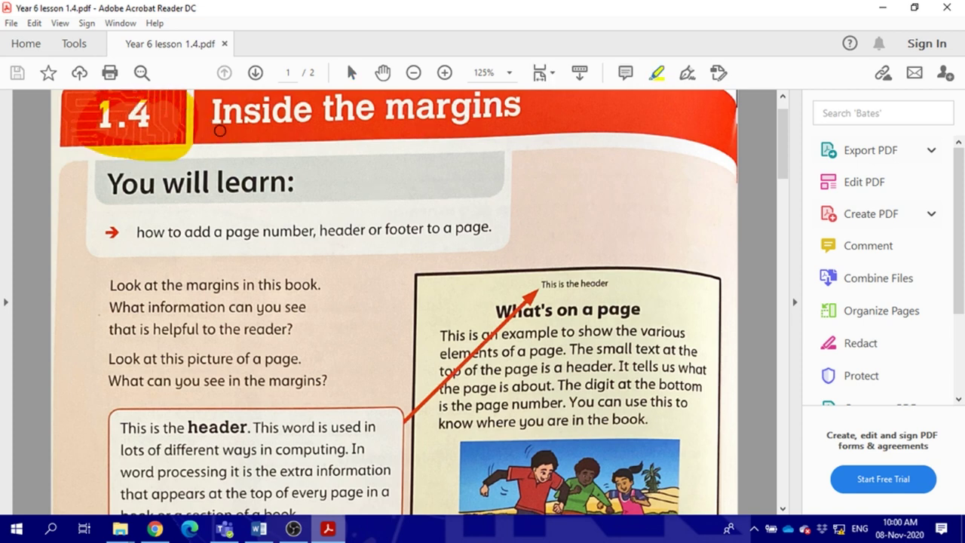
drag(220, 142, 527, 147)
Outline the example page and circle its page number 6 and footer text in yellow.
scroll(565, 224, down, 2)
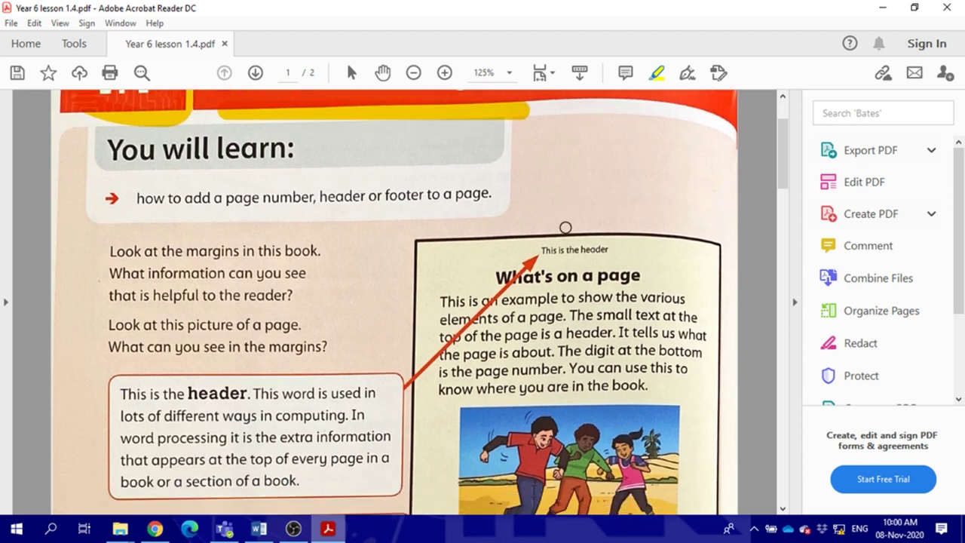
scroll(557, 236, down, 2)
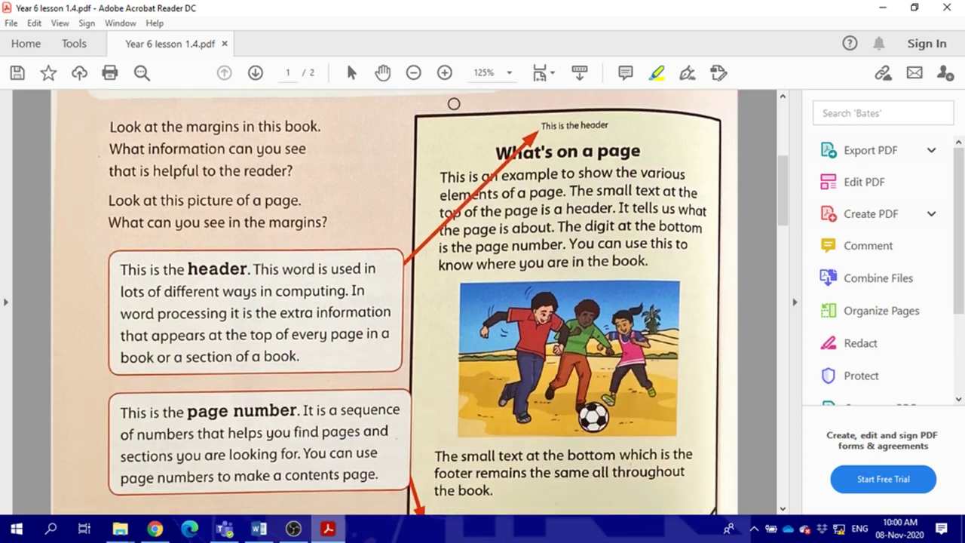
mouse_move(412, 116)
mouse_down()
mouse_move(558, 97)
mouse_move(726, 143)
mouse_move(745, 442)
mouse_move(648, 511)
mouse_move(410, 455)
mouse_move(394, 103)
mouse_move(407, 97)
mouse_up()
scroll(518, 178, down, 2)
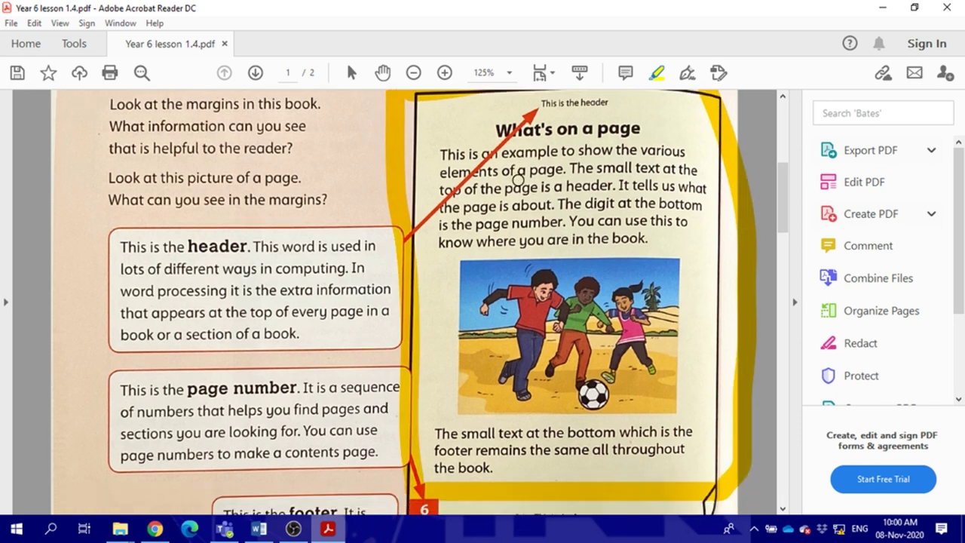
click(412, 456)
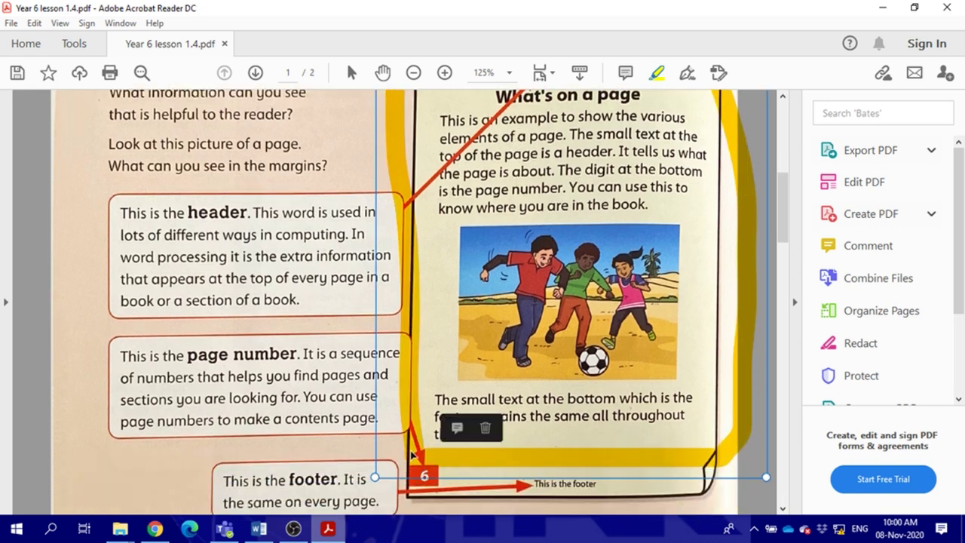
mouse_move(457, 489)
mouse_down()
mouse_move(392, 464)
mouse_move(411, 516)
mouse_up()
mouse_move(532, 507)
mouse_down()
mouse_move(500, 472)
mouse_move(527, 517)
mouse_up()
Circle the example page's header text and mark its left margin in yellow.
scroll(564, 390, up, 3)
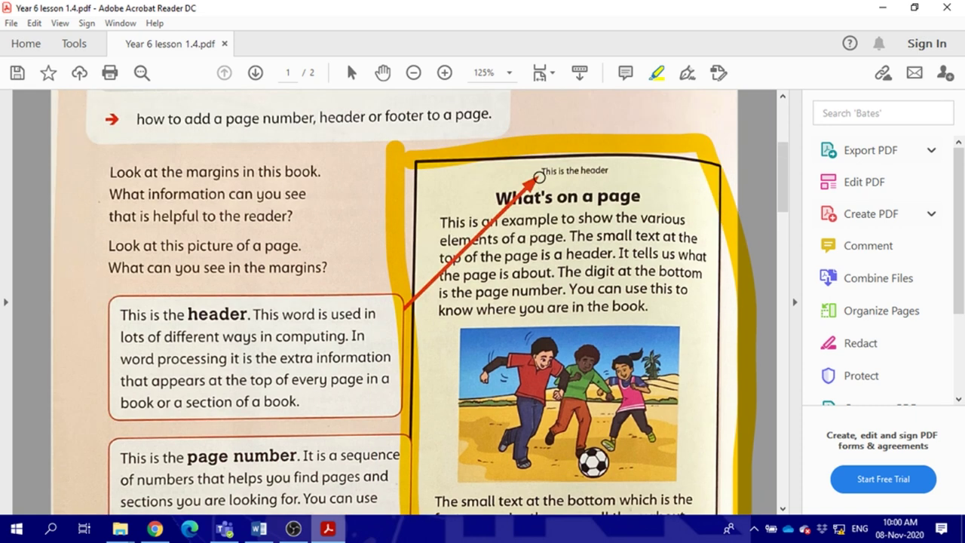
mouse_move(538, 175)
mouse_down()
mouse_move(623, 146)
mouse_move(517, 170)
mouse_up()
drag(434, 203, 431, 507)
scroll(430, 507, down, 1)
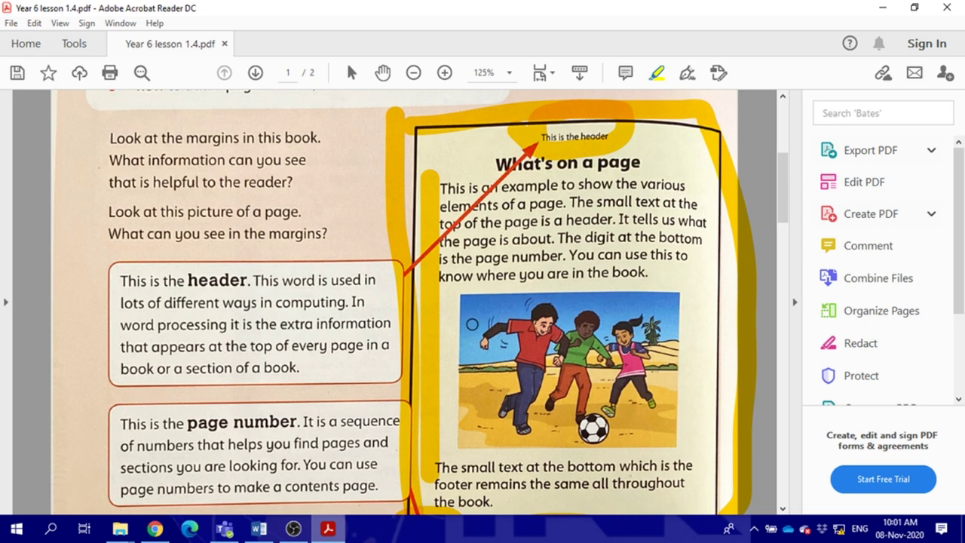
Launch Word 2013 from Start > All Programs > Microsoft Office 2013 and create a blank document.
click(15, 529)
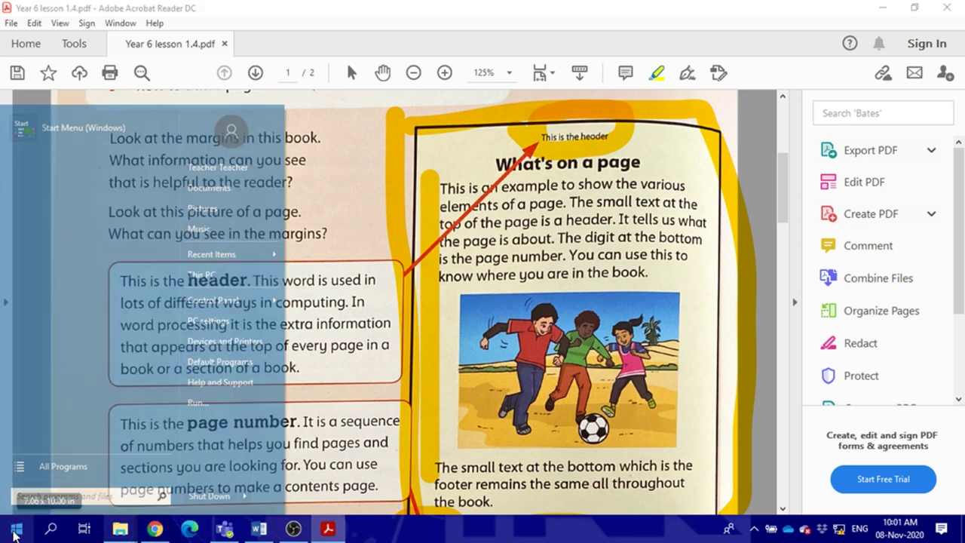
click(72, 467)
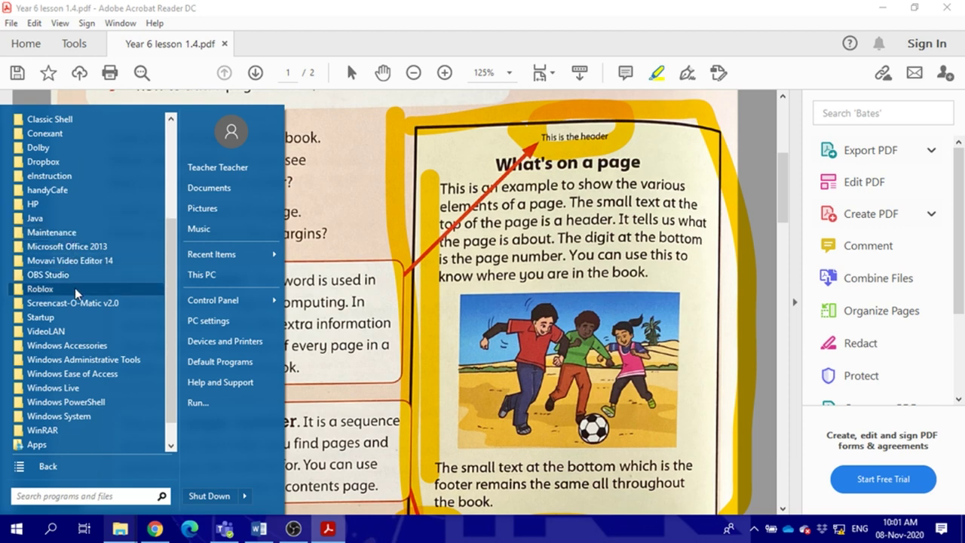
click(69, 246)
click(71, 423)
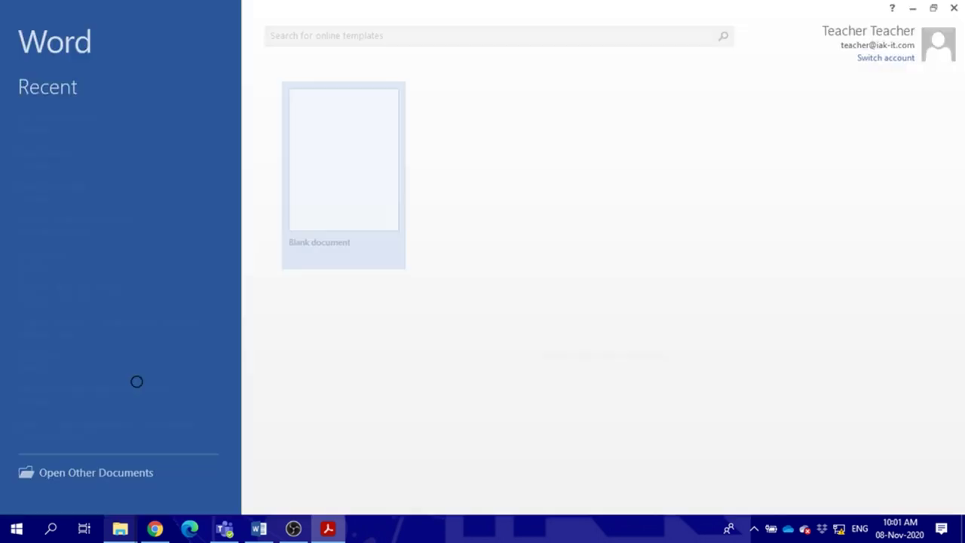
click(347, 188)
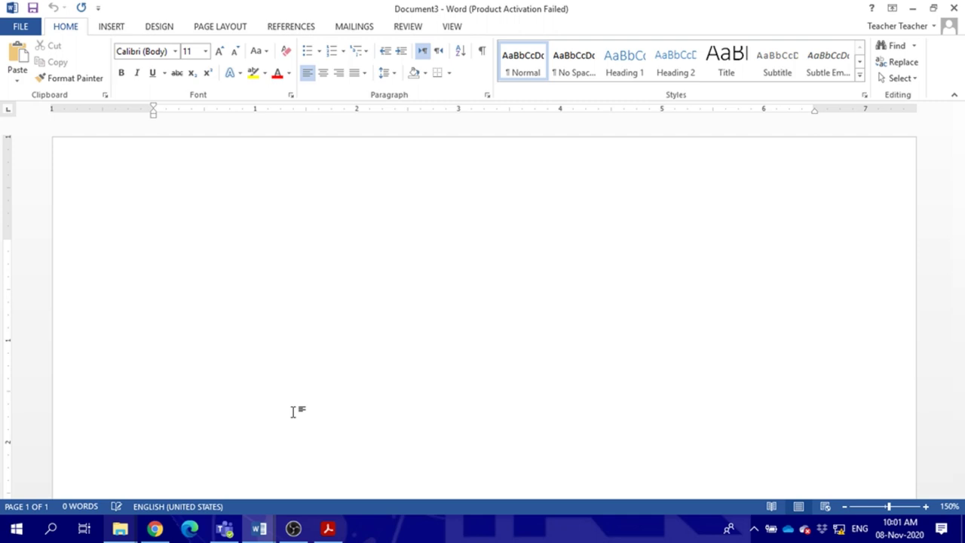
Type the title 'What on a page', the paragraph about headers and page numbers, and the footer sentence.
text(What on a page)
key(Return)
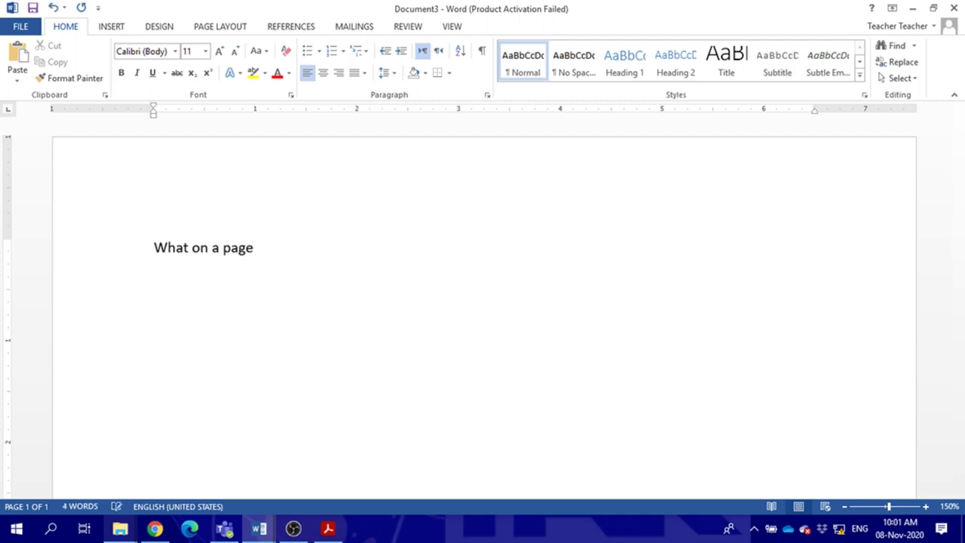
text(this is an example to s)
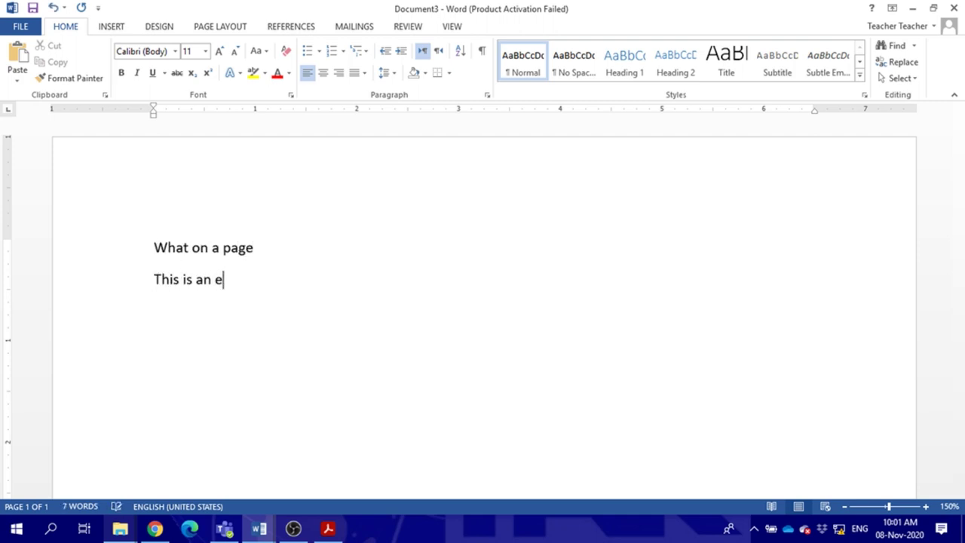
text(how )
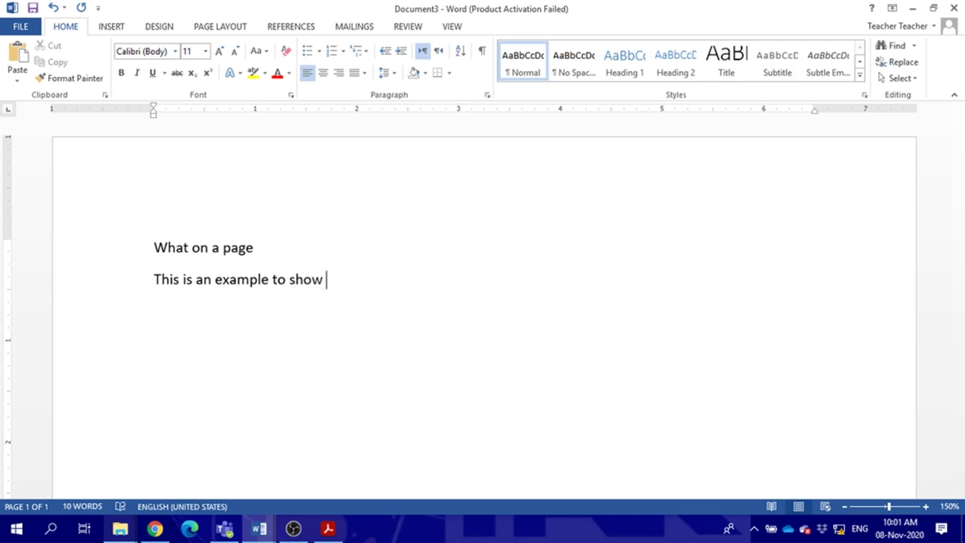
text(the various element)
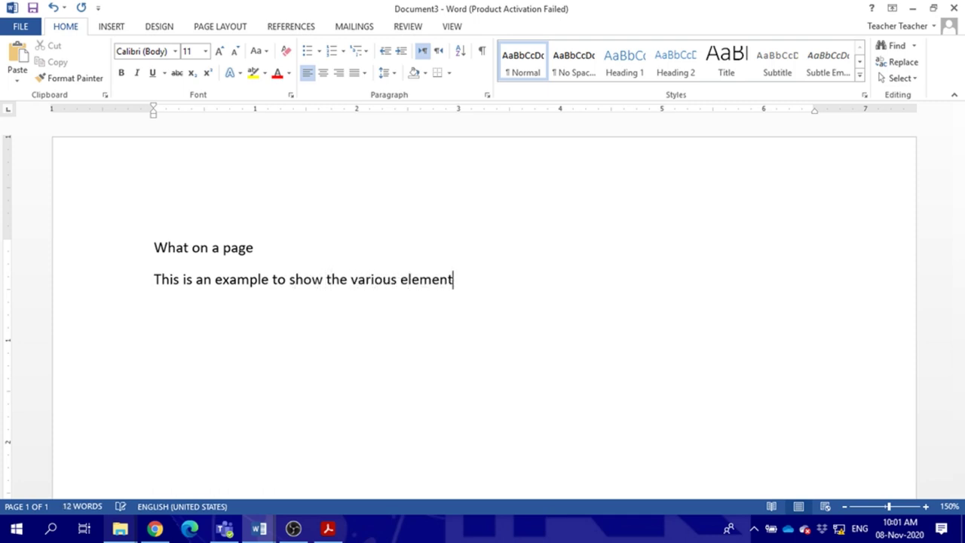
text(s of a page)
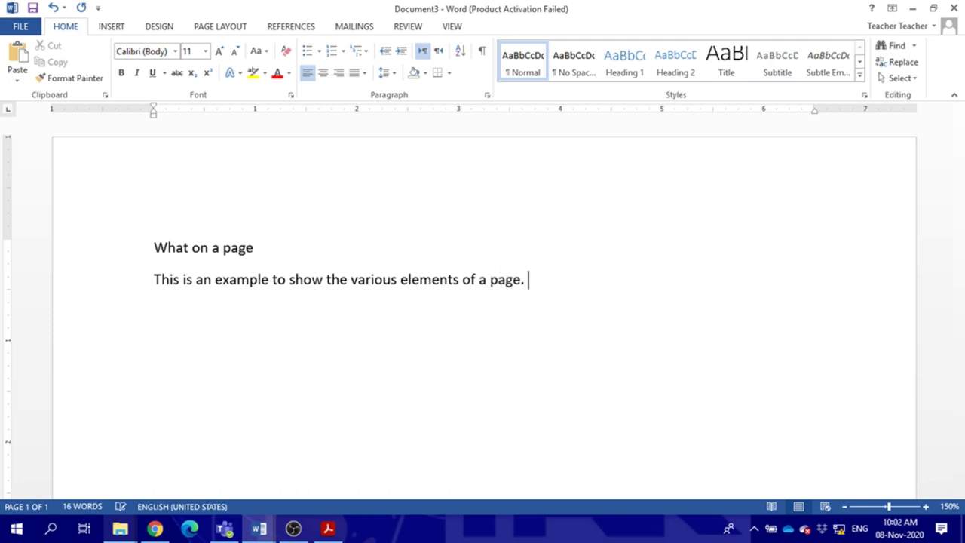
text(. The small tes)
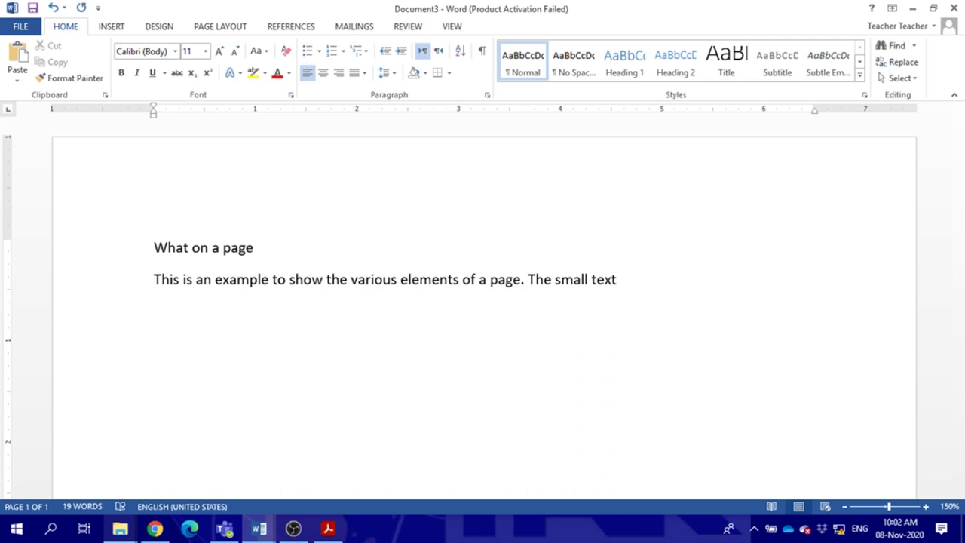
text(t at the top of)
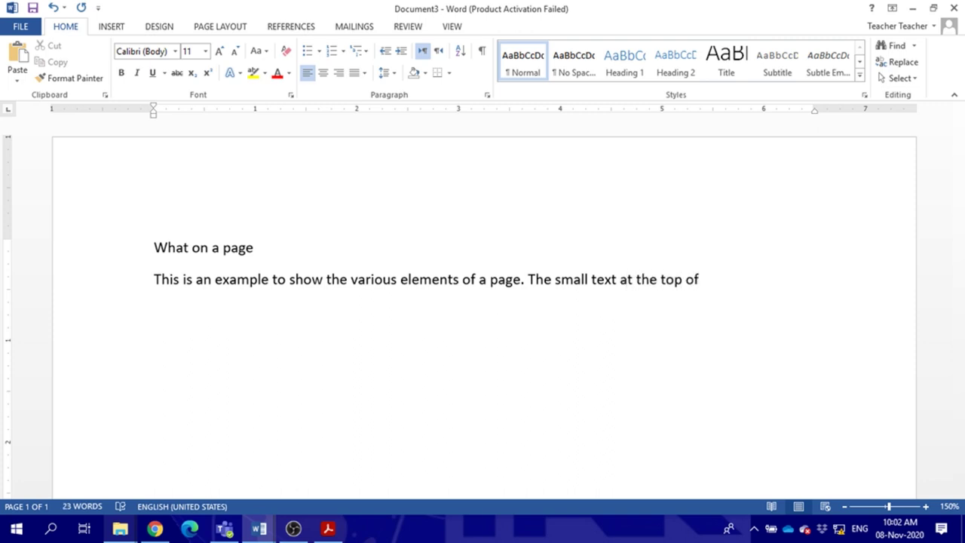
text( the page is the header)
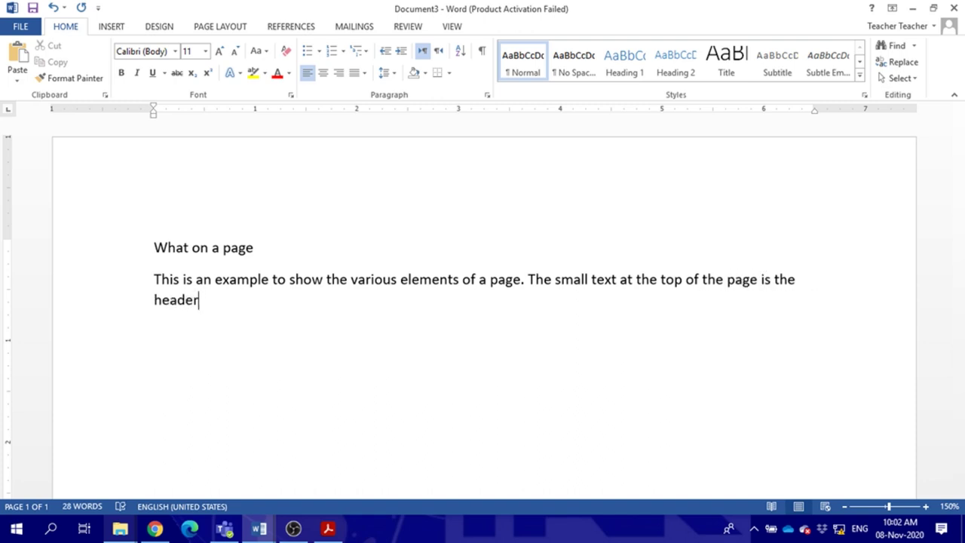
text(. It tells us what the page is about)
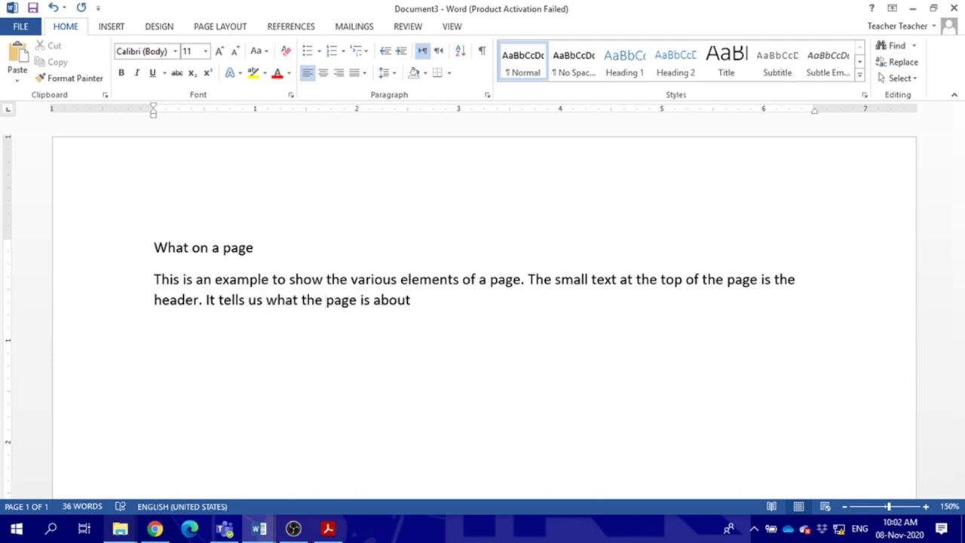
text(. The digit)
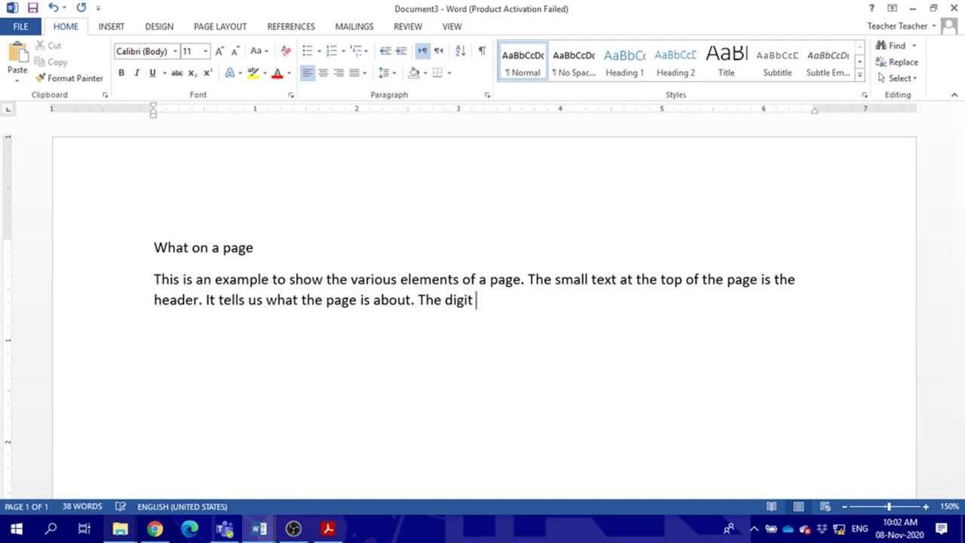
text( at the bottom)
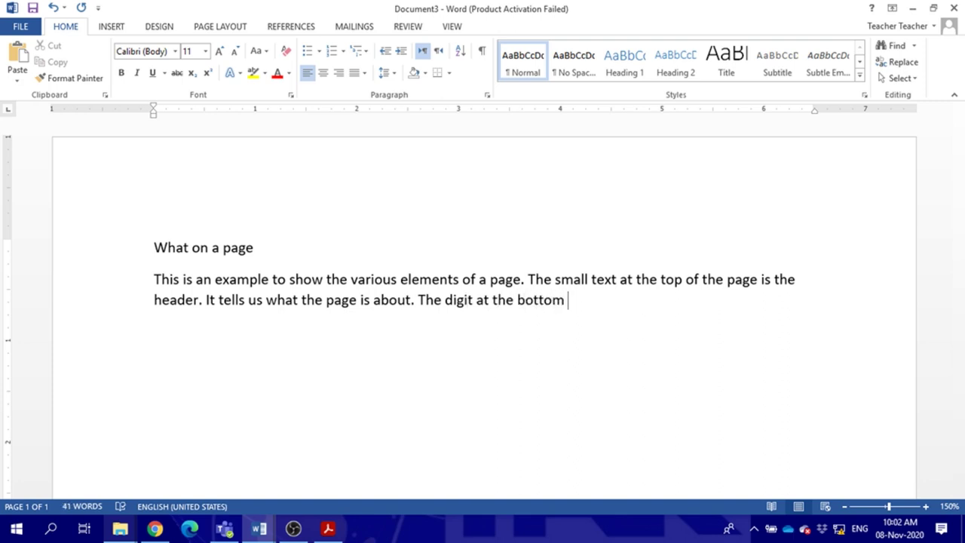
text( is th page number.)
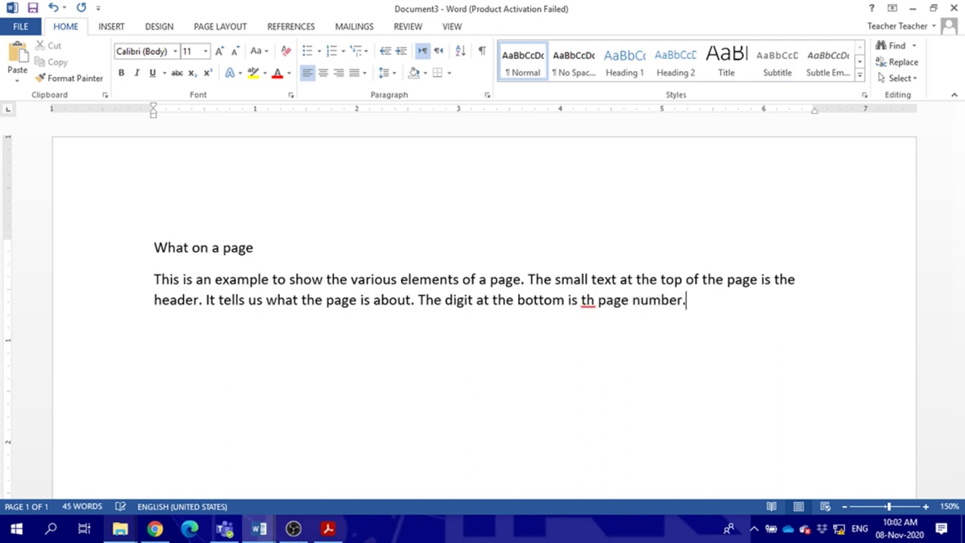
text( You can use)
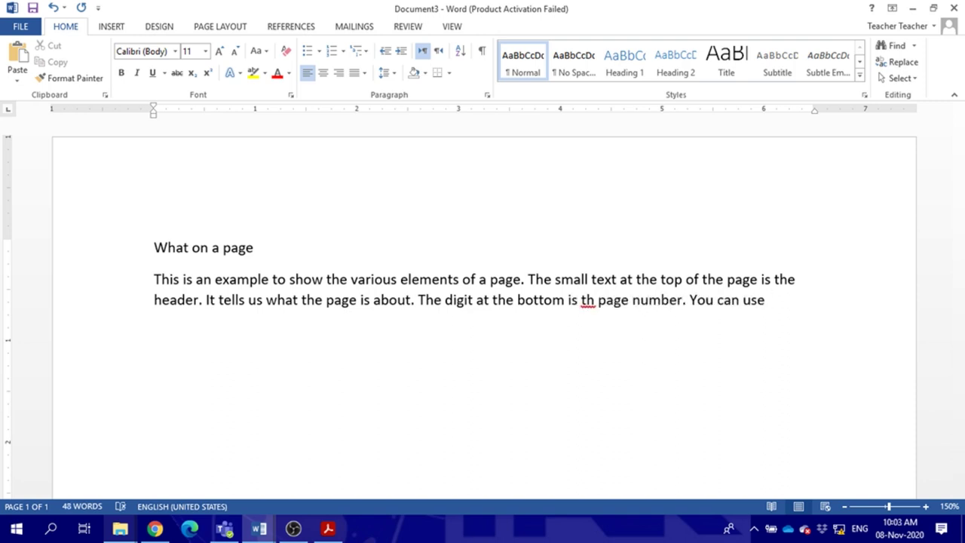
text( this to know w)
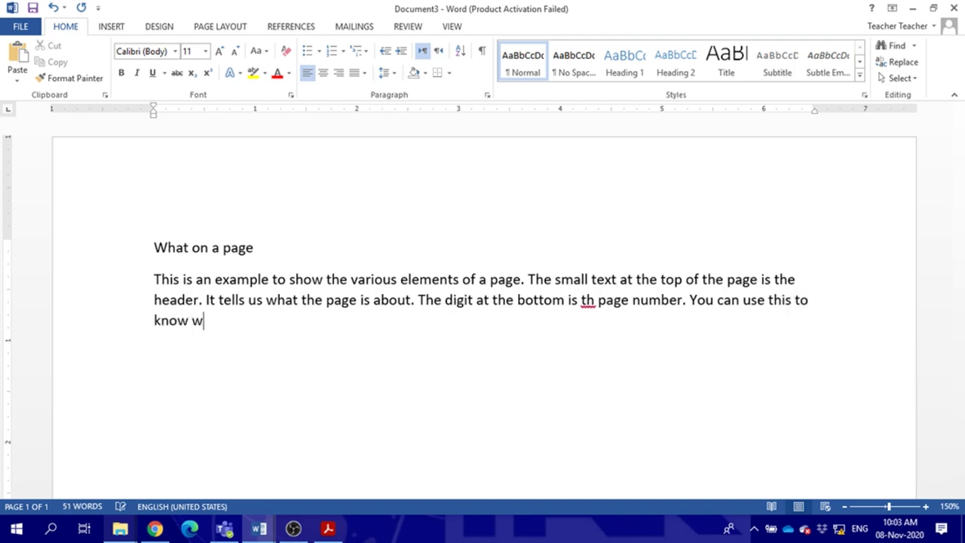
text(here you are in the book.)
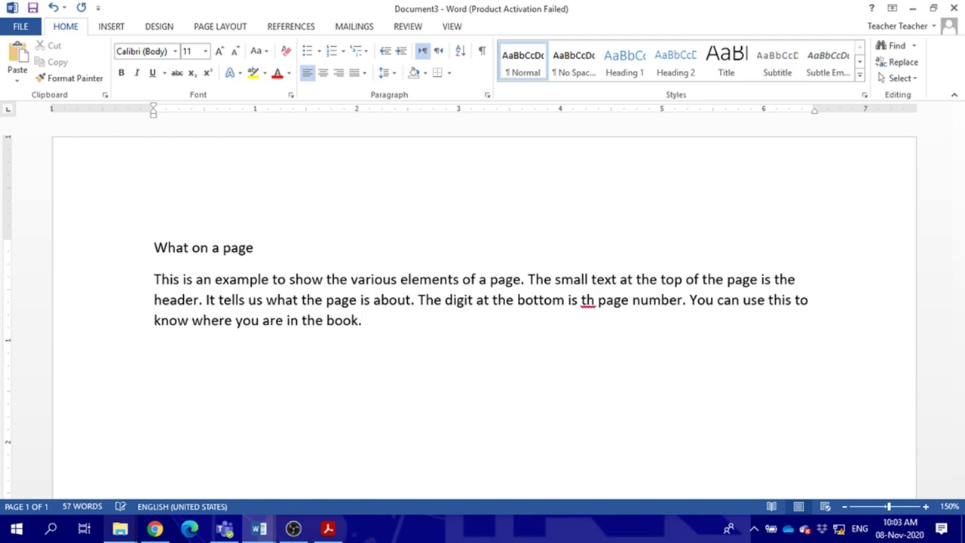
text(the small tex)
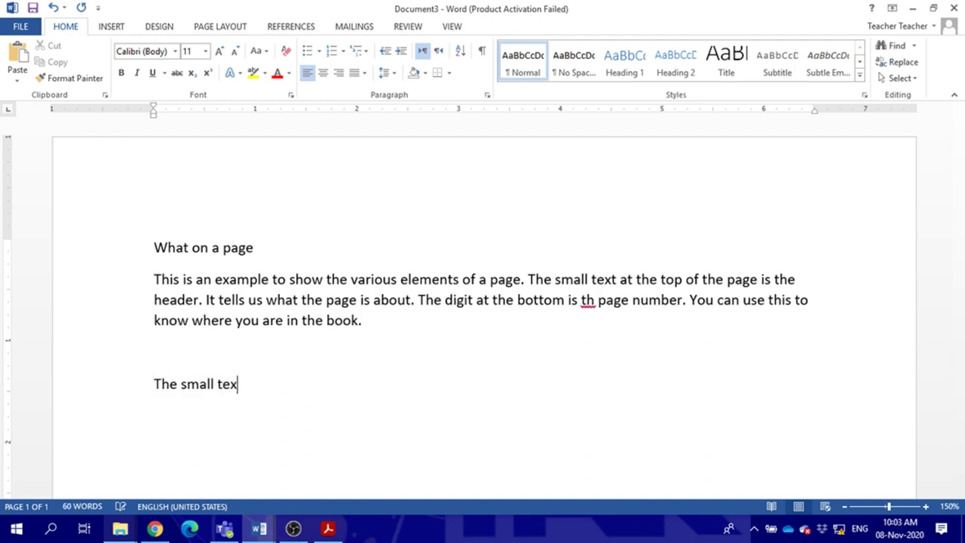
text(t at the bottom)
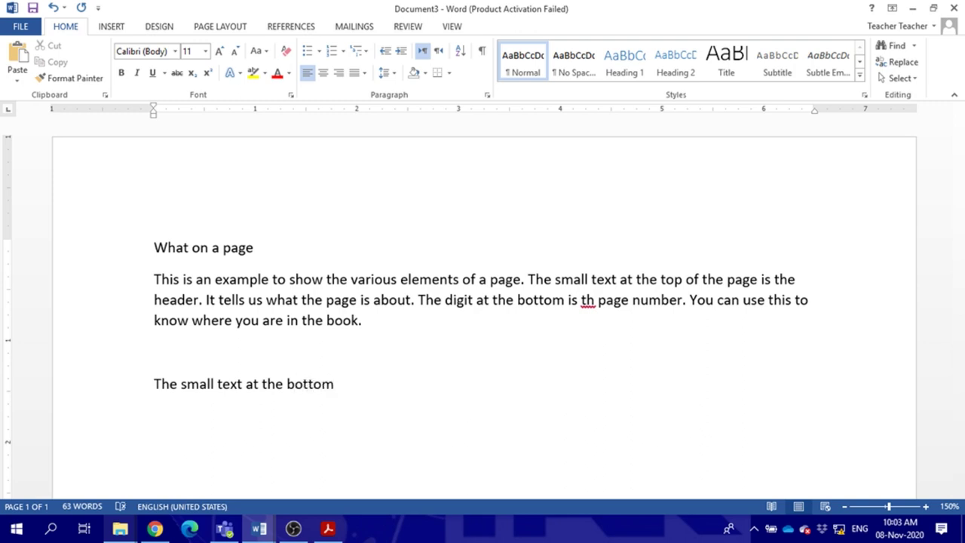
text( which is the foo)
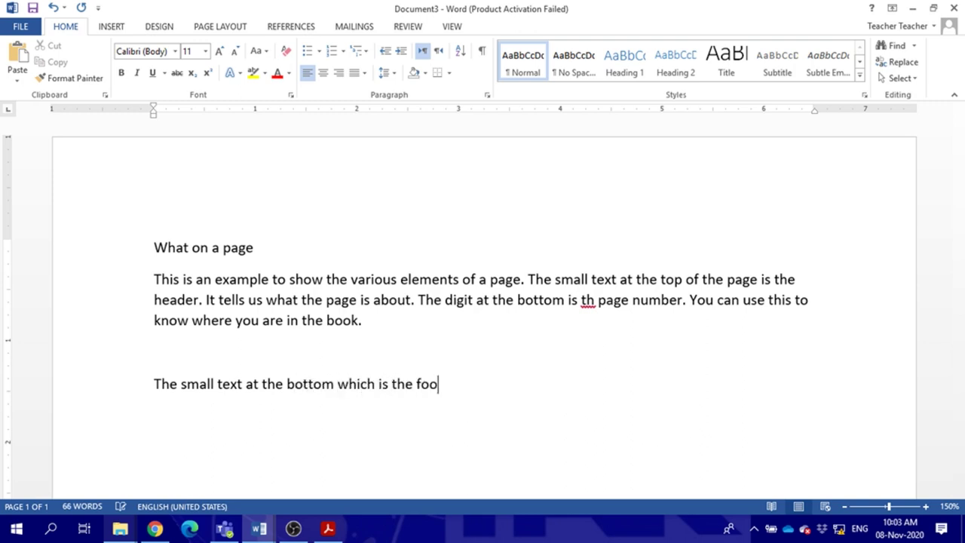
text(ter remai)
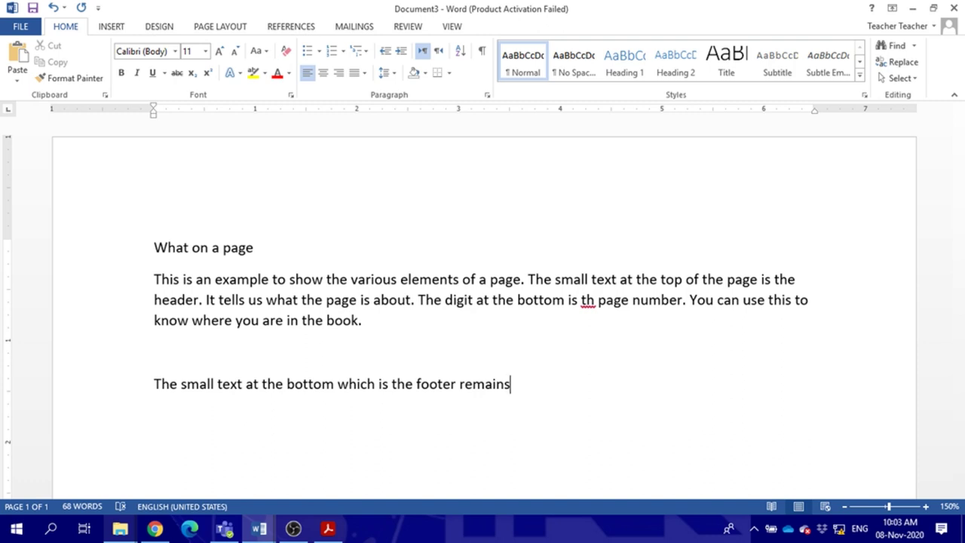
text(ns the same )
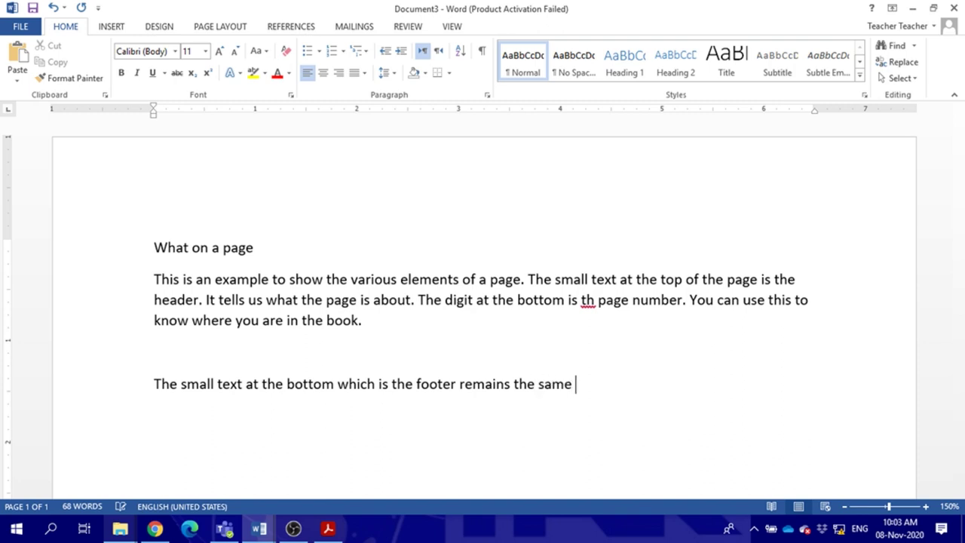
text(all through the )
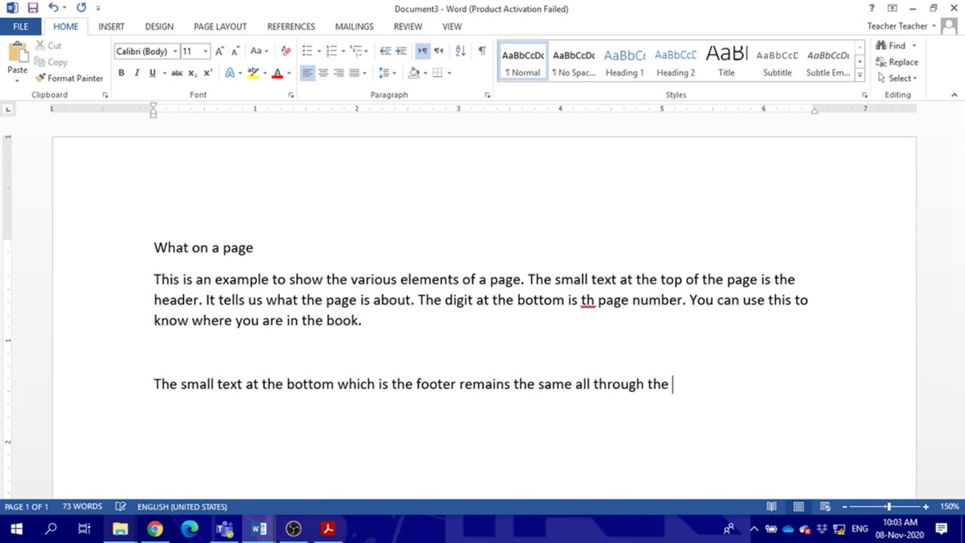
text(book.q)
key(BackSpace)
click(595, 300)
Correct 'th' to 'the' and make the title centred, bold and size 28.
text(e)
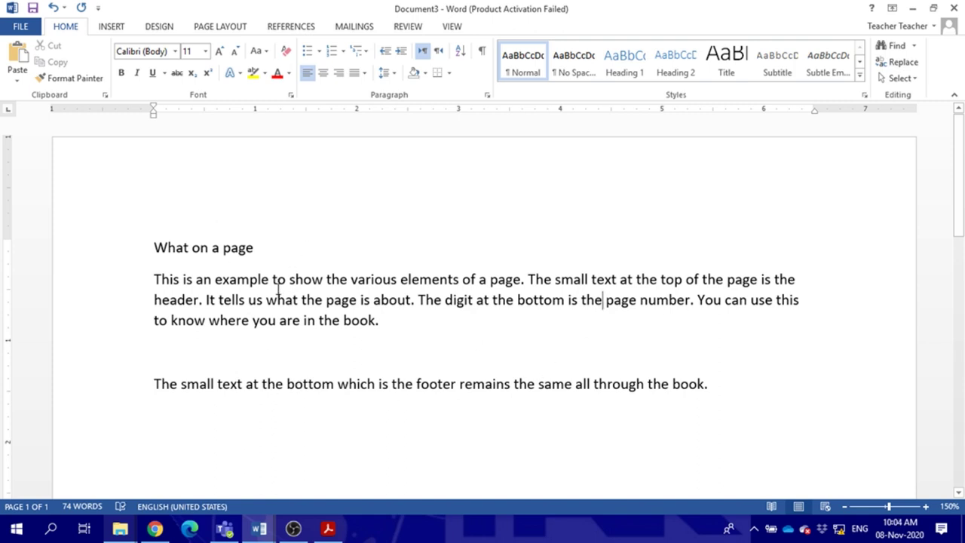
click(135, 253)
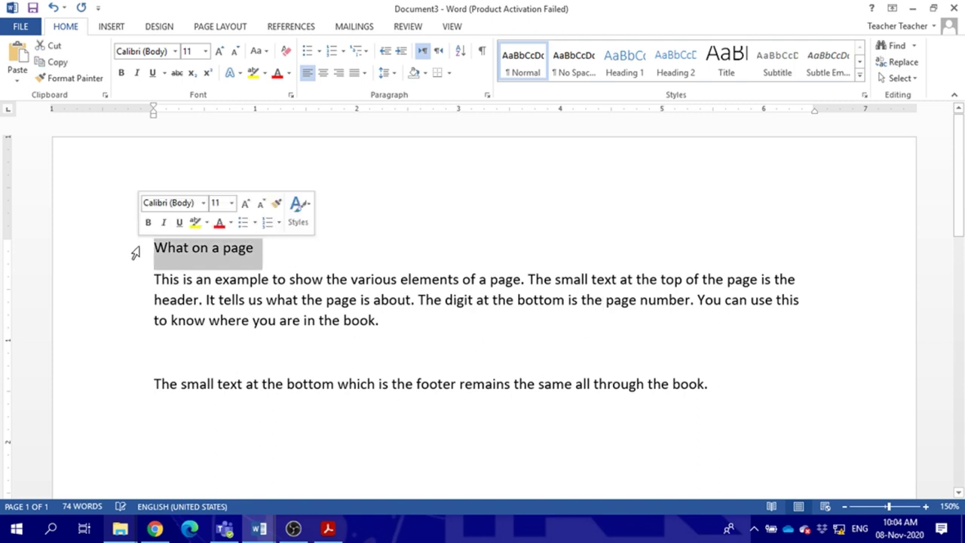
click(323, 72)
click(205, 51)
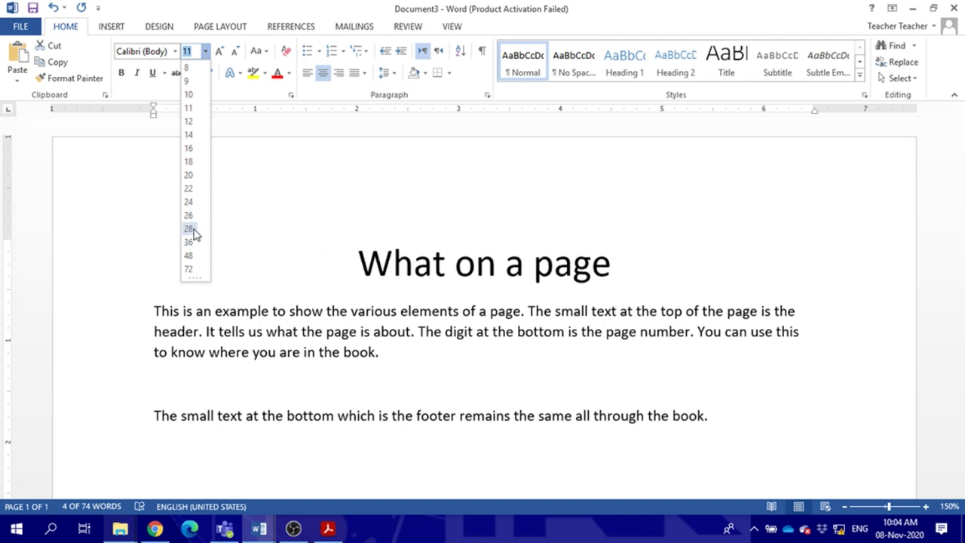
click(188, 229)
key(ctrl+b)
Set the body paragraph to size 24 and enlarge the title to size 36.
drag(129, 308, 154, 359)
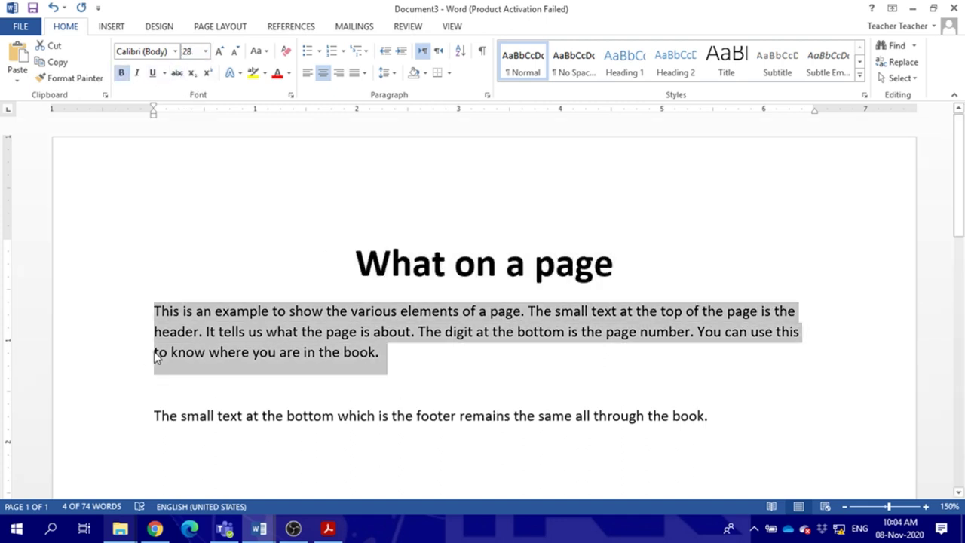
click(218, 51)
click(207, 53)
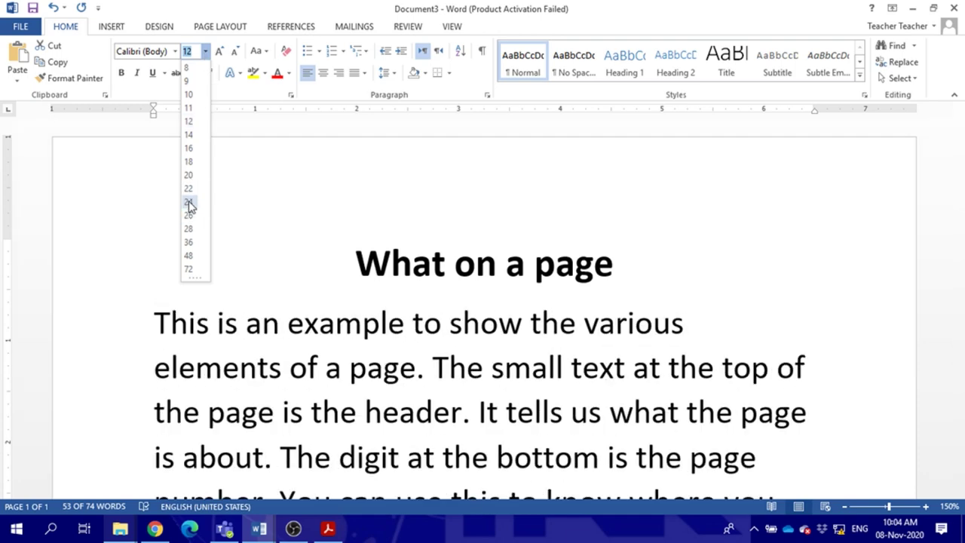
click(189, 204)
click(118, 274)
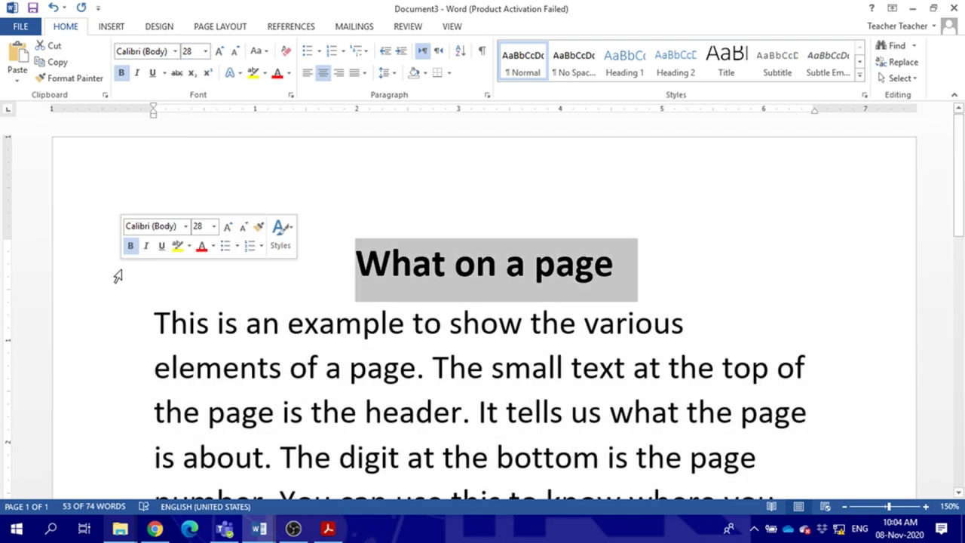
click(205, 51)
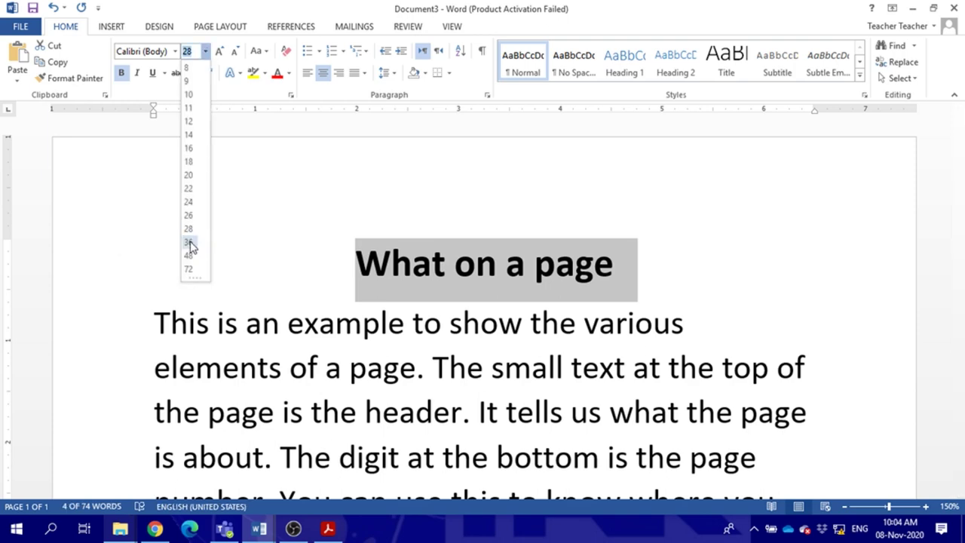
click(193, 241)
Copy the paragraph's 24-pt formatting onto the footer sentence with Format Painter.
scroll(264, 279, down, 10)
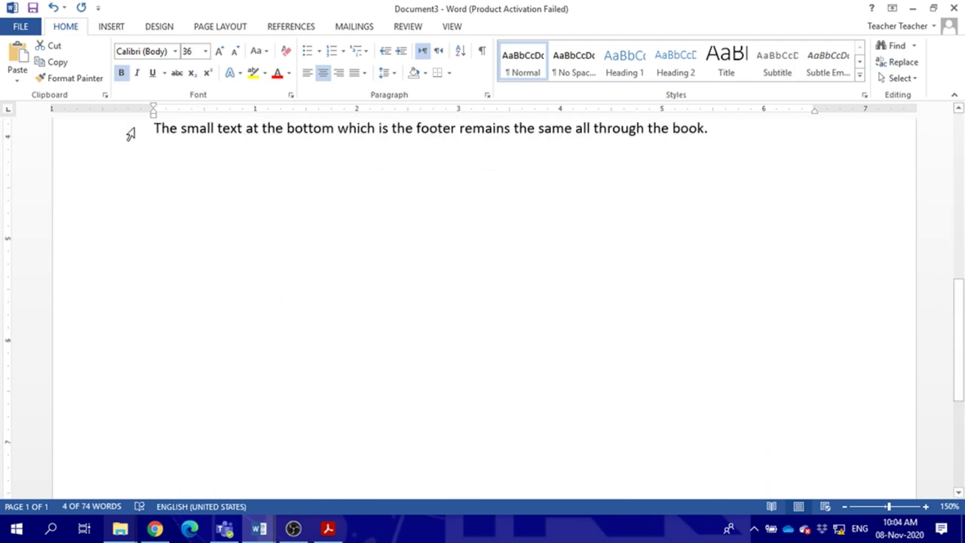
click(129, 133)
scroll(171, 204, up, 3)
click(218, 217)
click(76, 77)
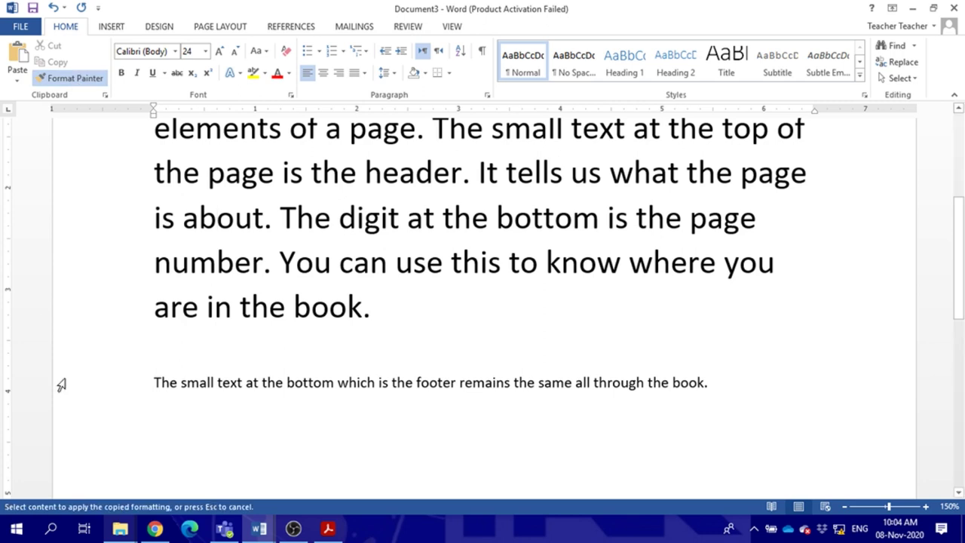
click(104, 390)
Place the cursor on the blank line above the footer sentence.
scroll(229, 390, up, 1)
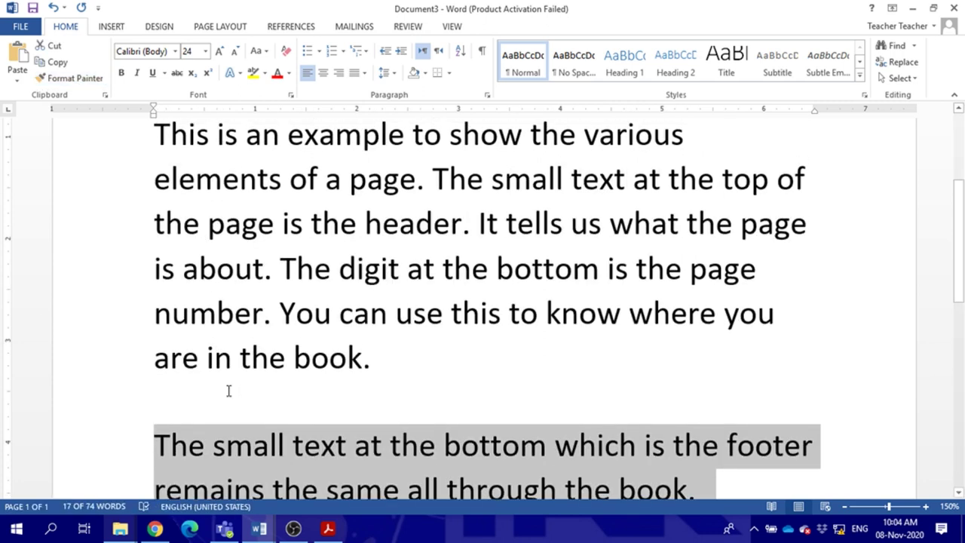
click(180, 398)
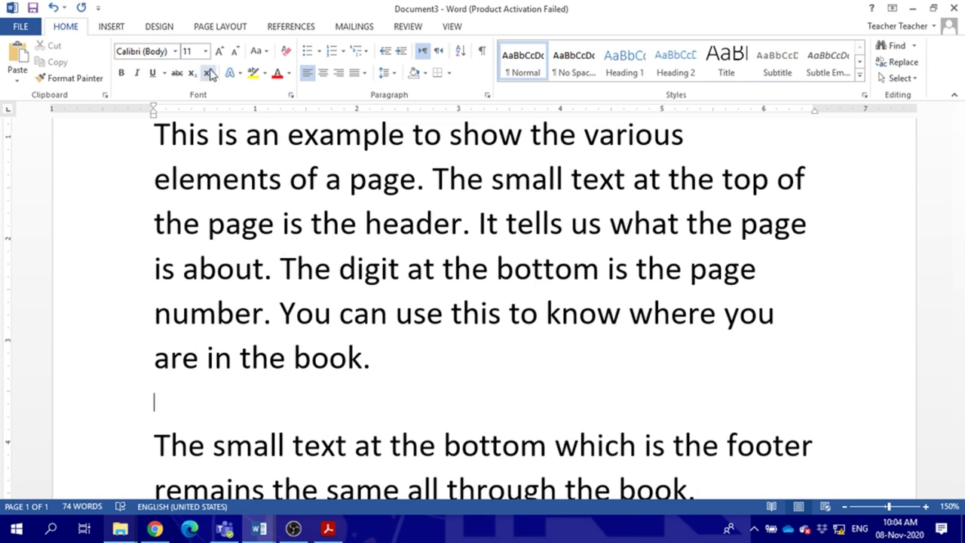
click(111, 27)
click(129, 68)
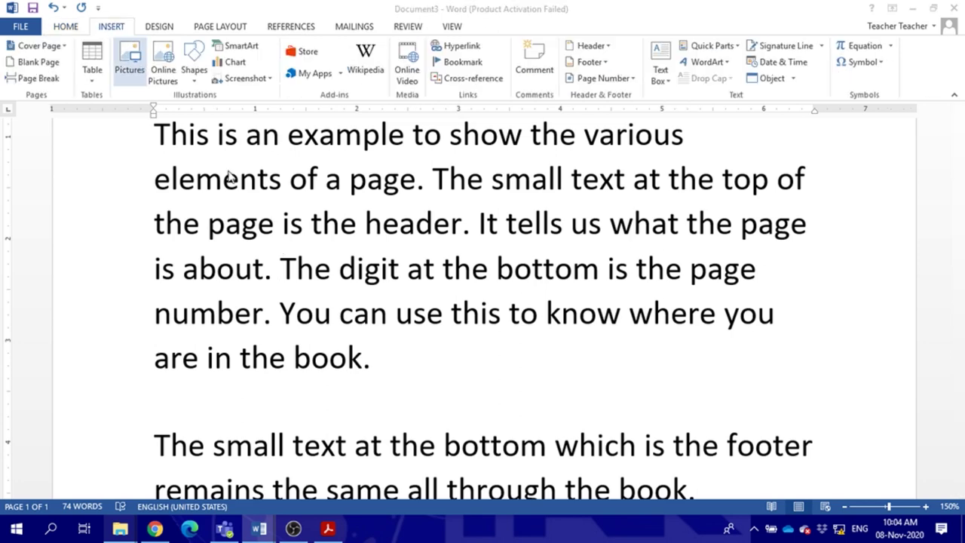
scroll(411, 178, down, 5)
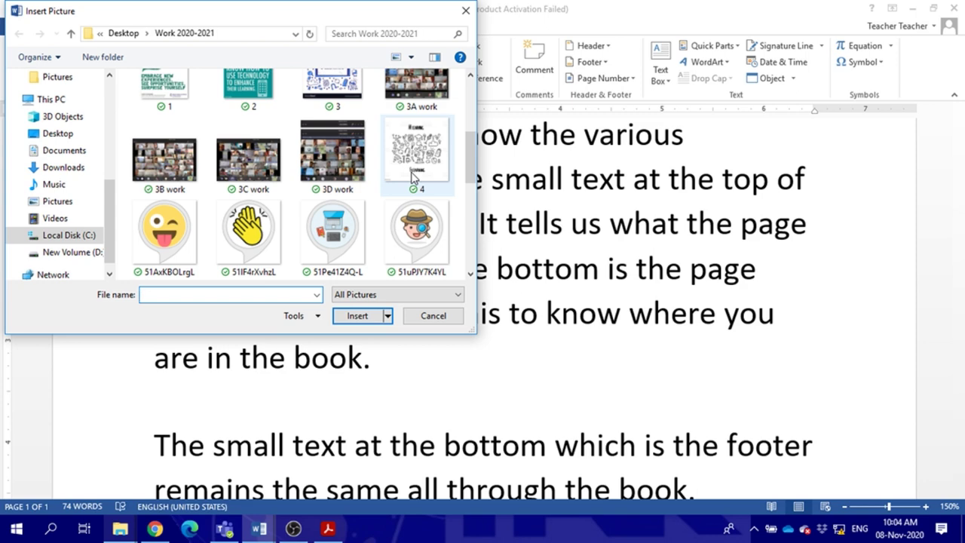
scroll(412, 176, down, 3)
scroll(430, 198, down, 3)
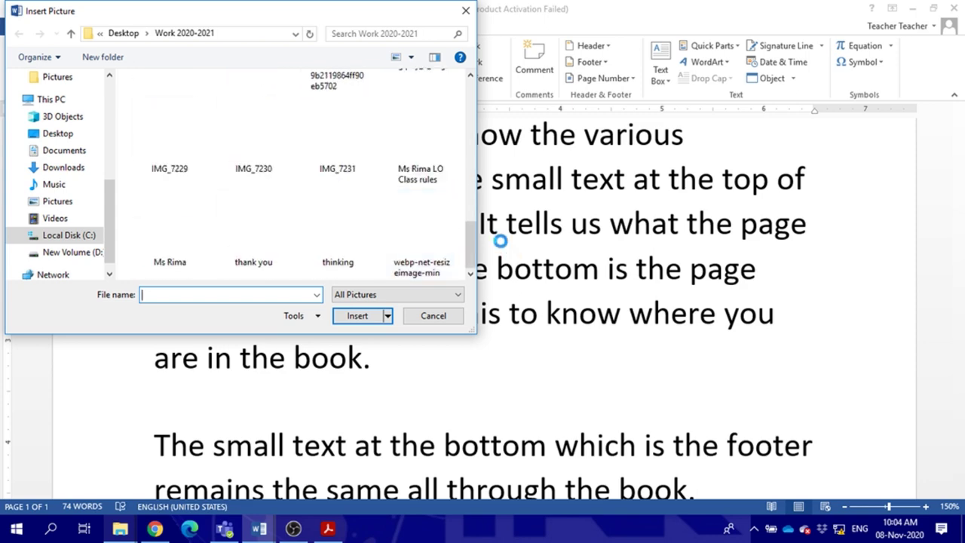
click(265, 241)
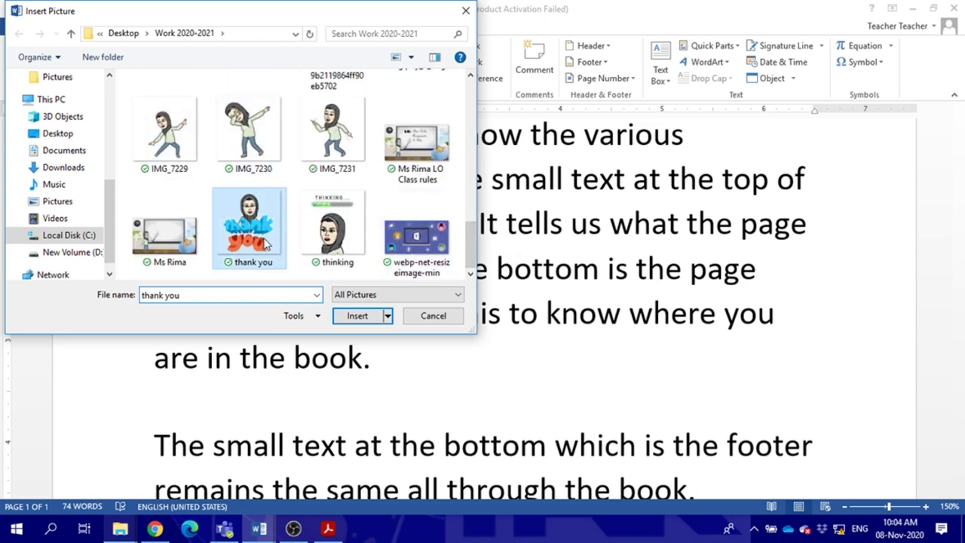
click(357, 315)
scroll(528, 324, down, 2)
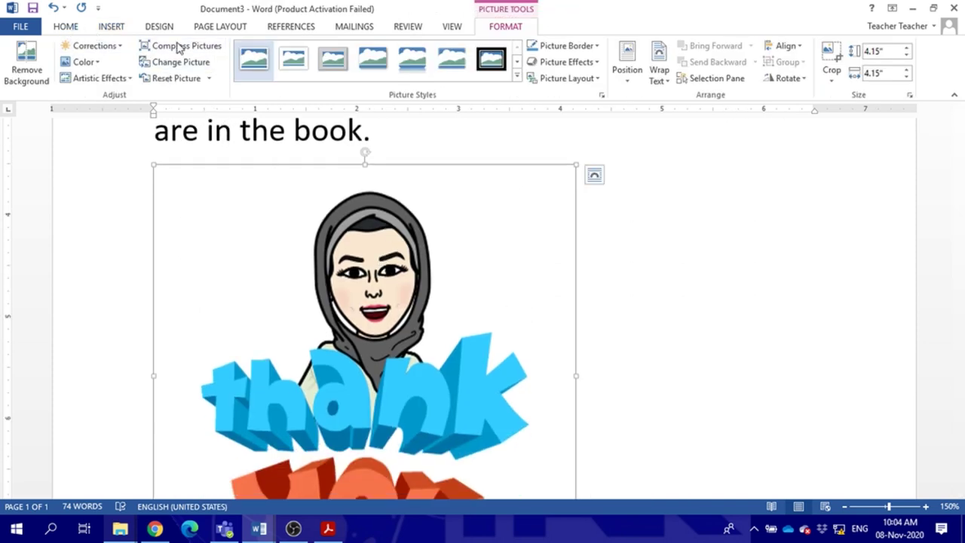
click(52, 27)
click(323, 73)
scroll(400, 213, up, 3)
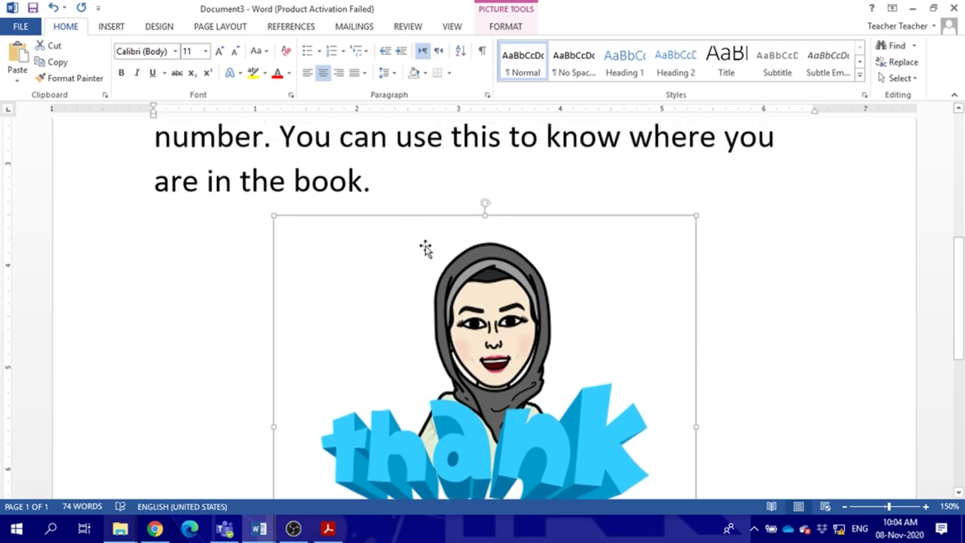
scroll(445, 282, down, 6)
scroll(445, 295, up, 10)
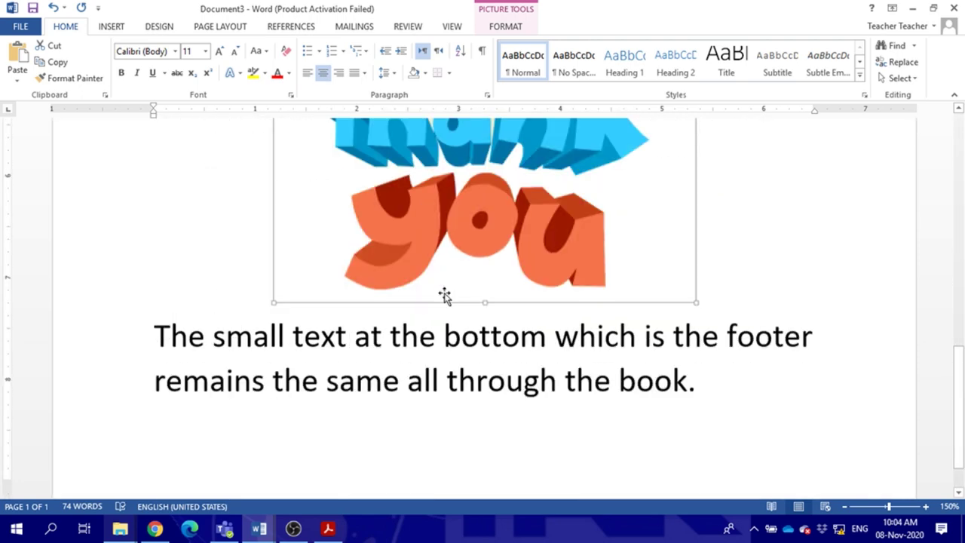
scroll(445, 287, up, 1)
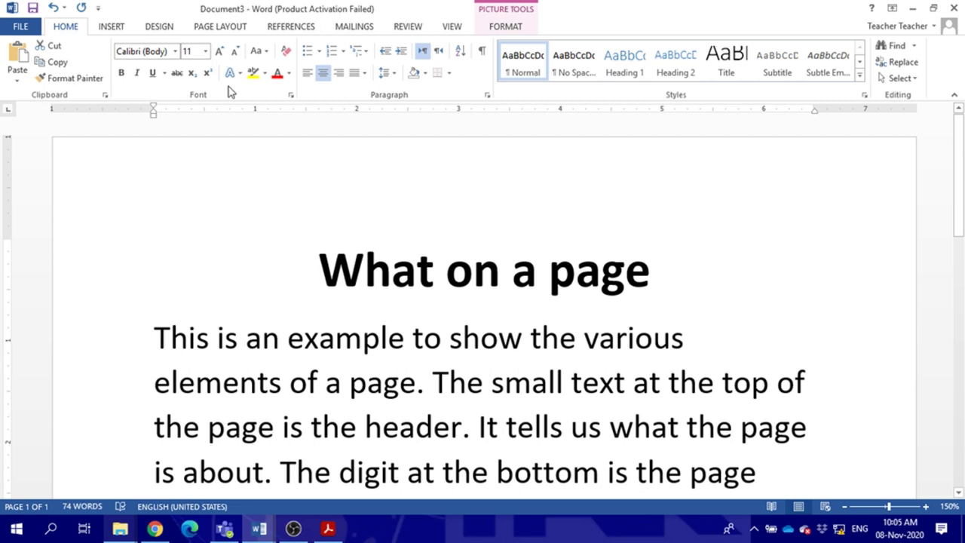
Insert a blank header, centre it, type 'This is the header' and return to the body.
click(121, 28)
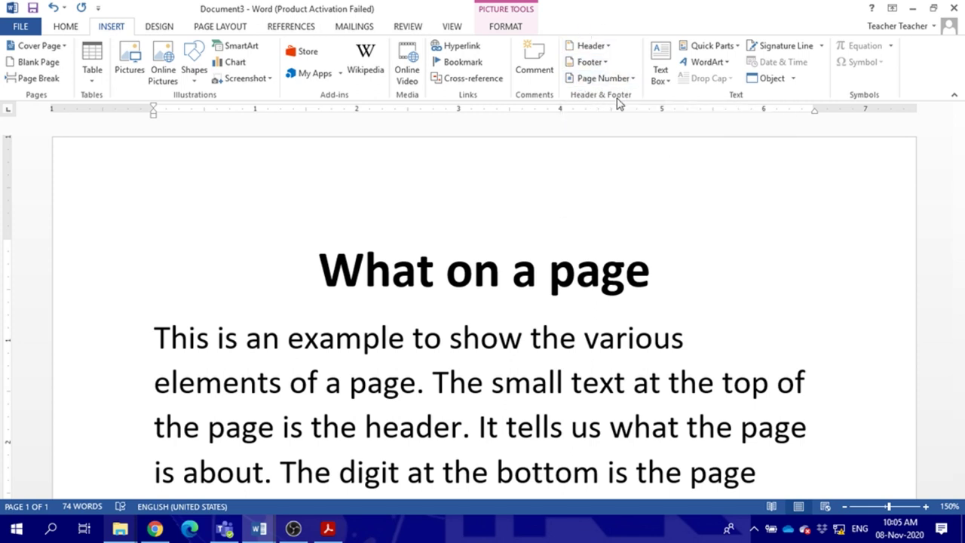
click(589, 45)
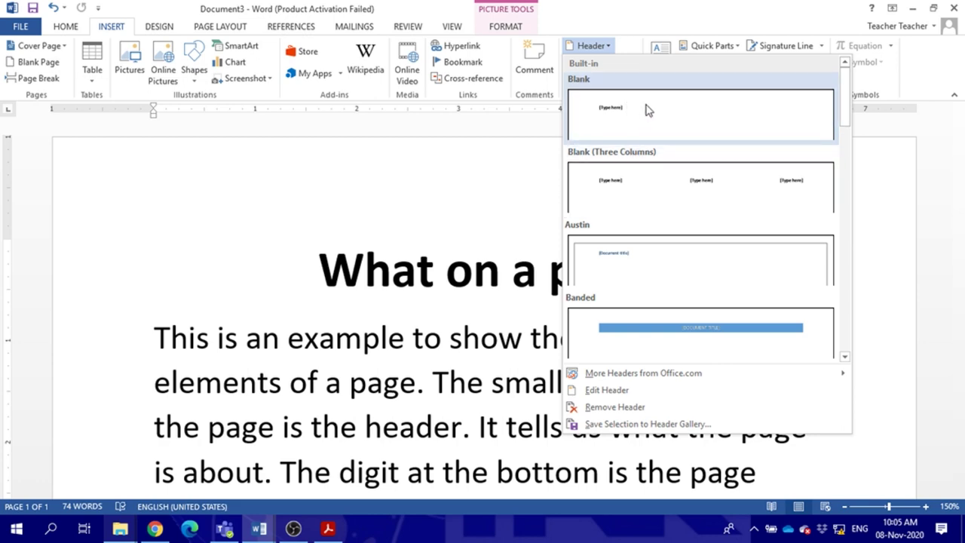
click(652, 123)
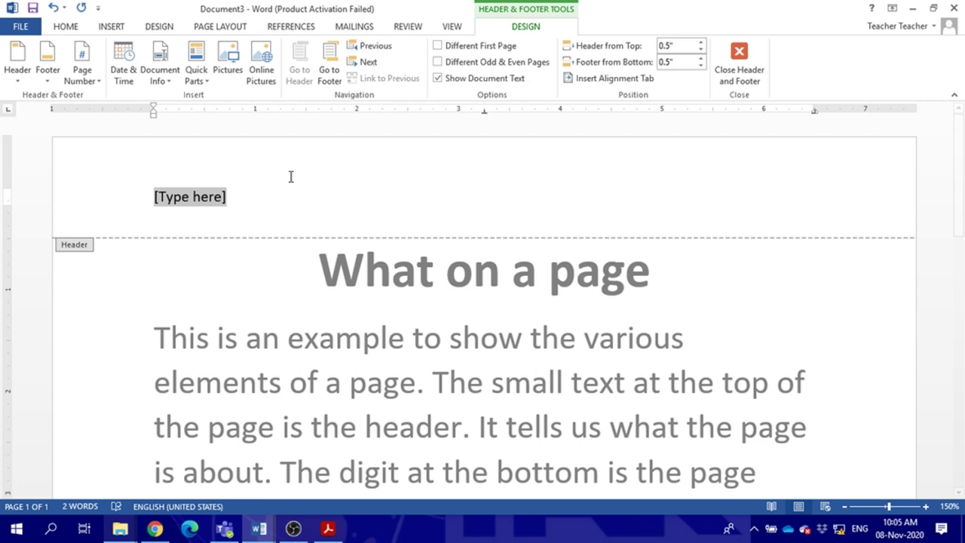
click(65, 26)
click(323, 73)
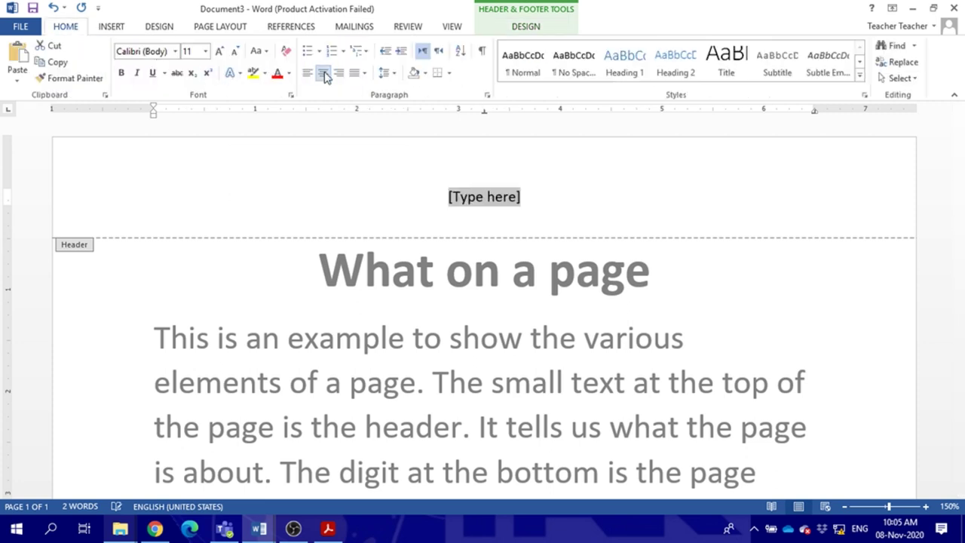
click(497, 209)
text(This is)
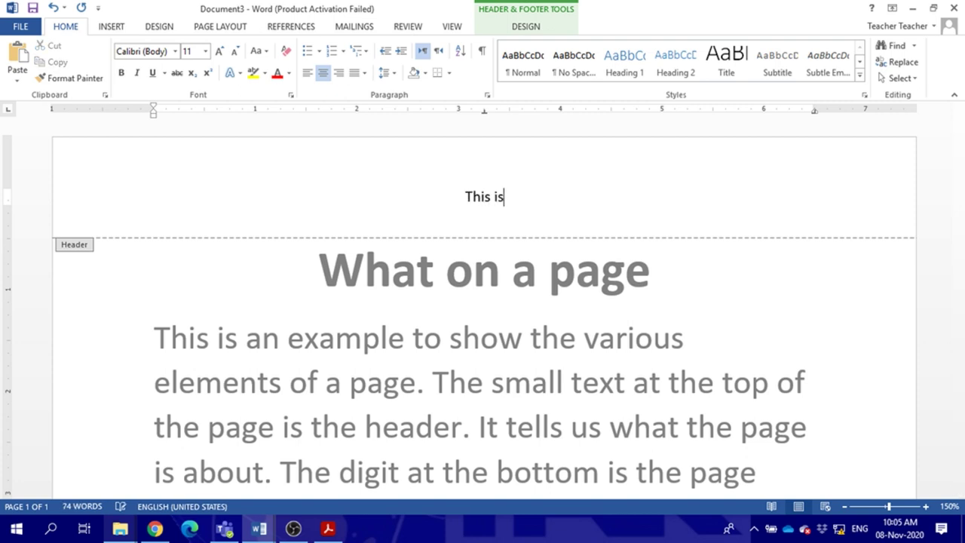
text( the header)
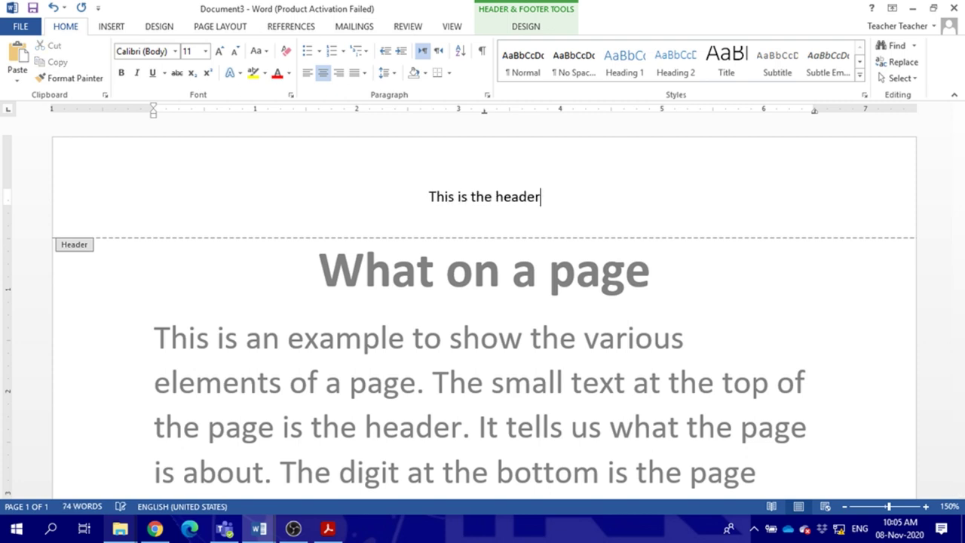
double_click(588, 260)
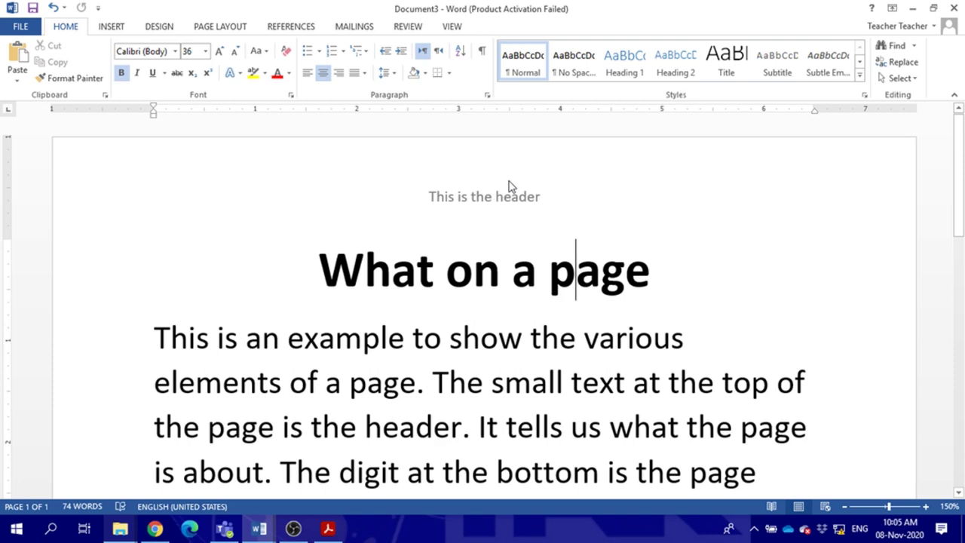
Insert a vertical left-margin 'Page 1' page number via Page Number > Page Margins.
double_click(551, 179)
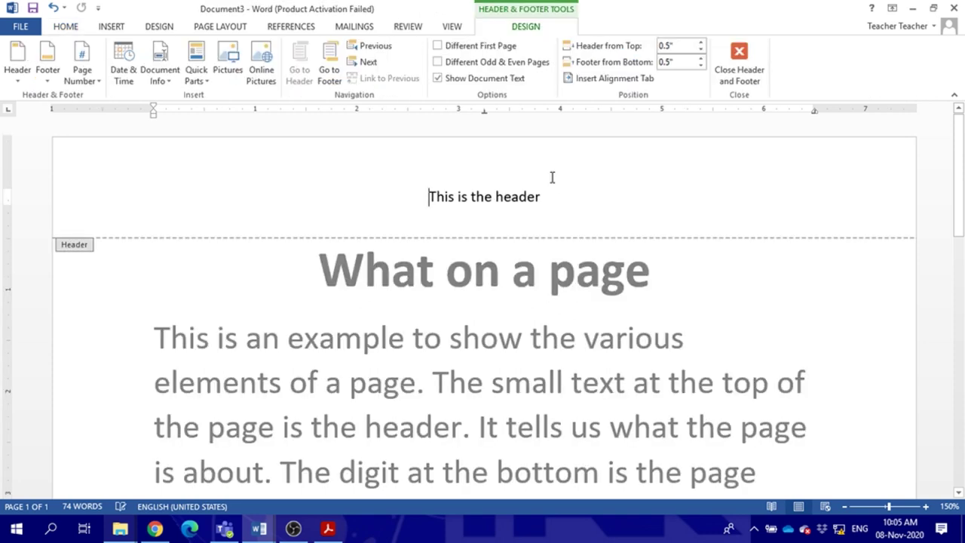
double_click(605, 325)
scroll(606, 323, down, 10)
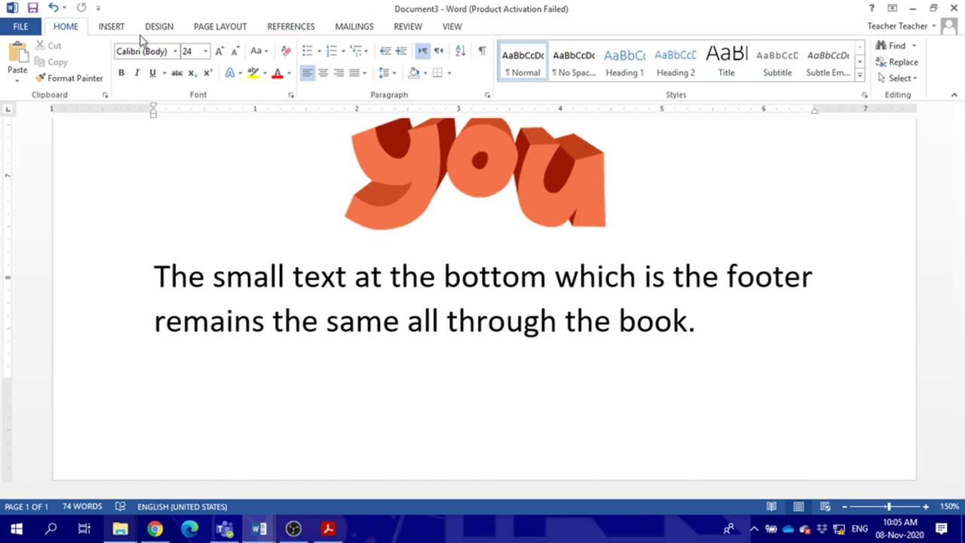
click(112, 29)
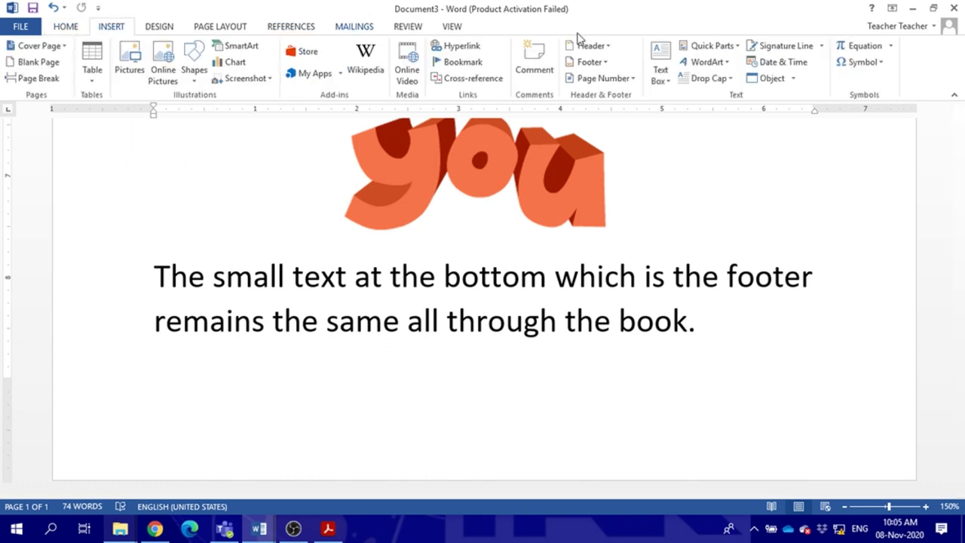
click(623, 80)
mouse_move(621, 102)
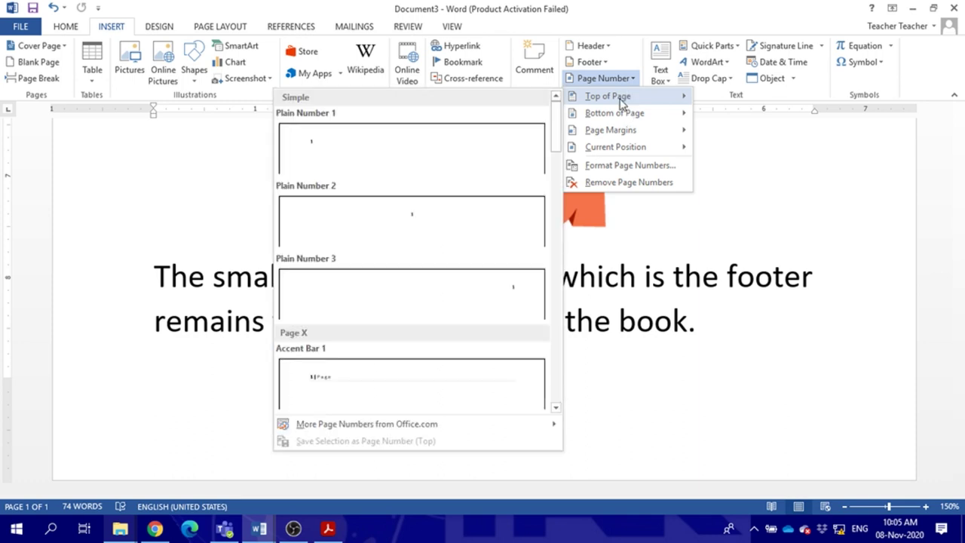
mouse_move(640, 132)
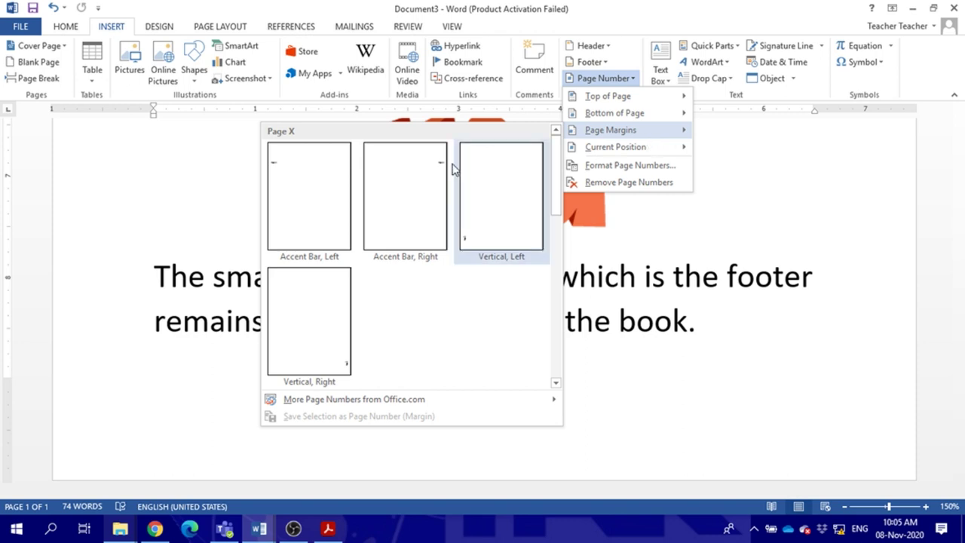
click(507, 237)
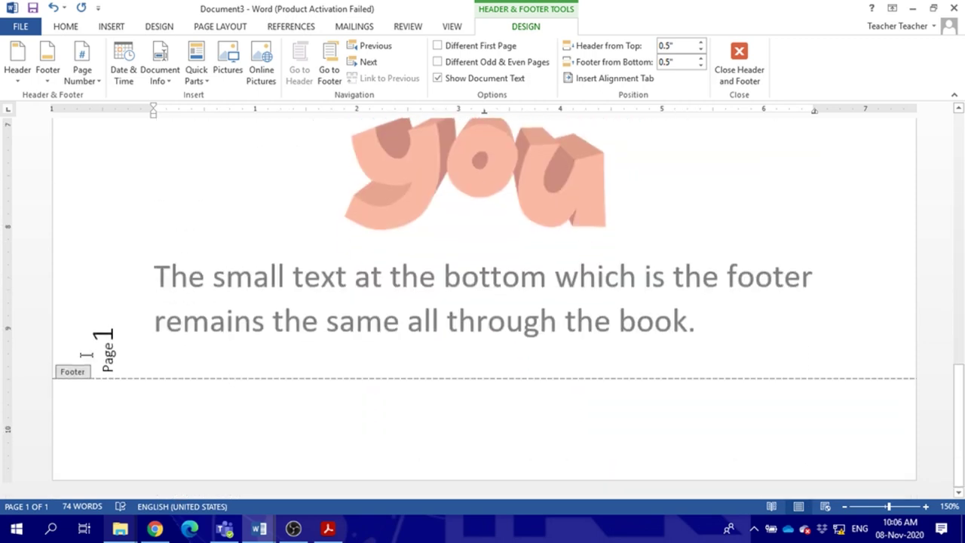
double_click(444, 413)
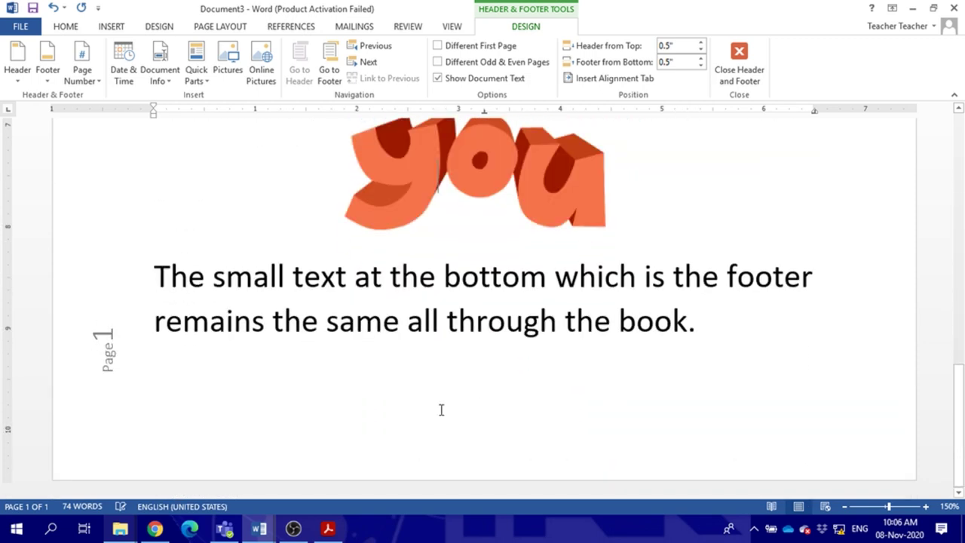
double_click(455, 420)
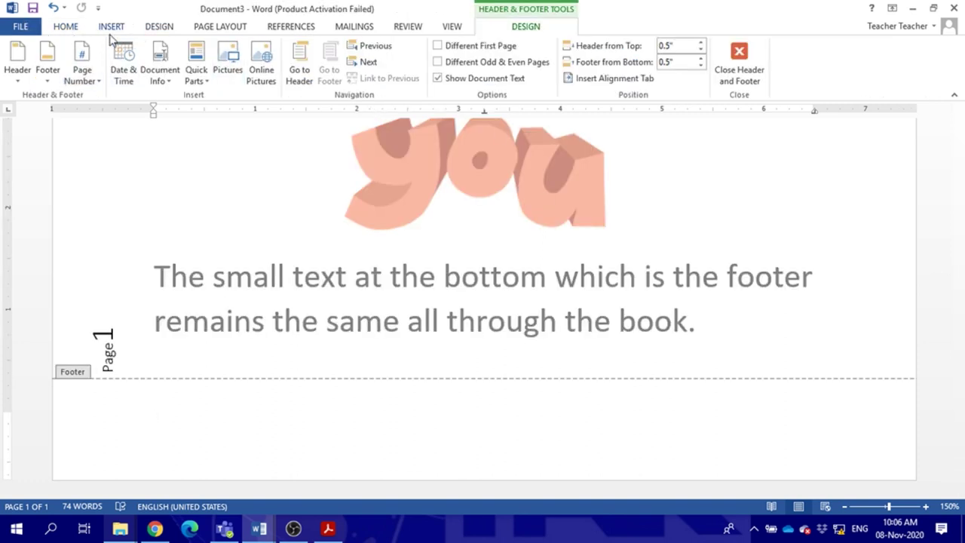
Centre the footer line, type 'This is the footer' and close footer editing.
click(66, 26)
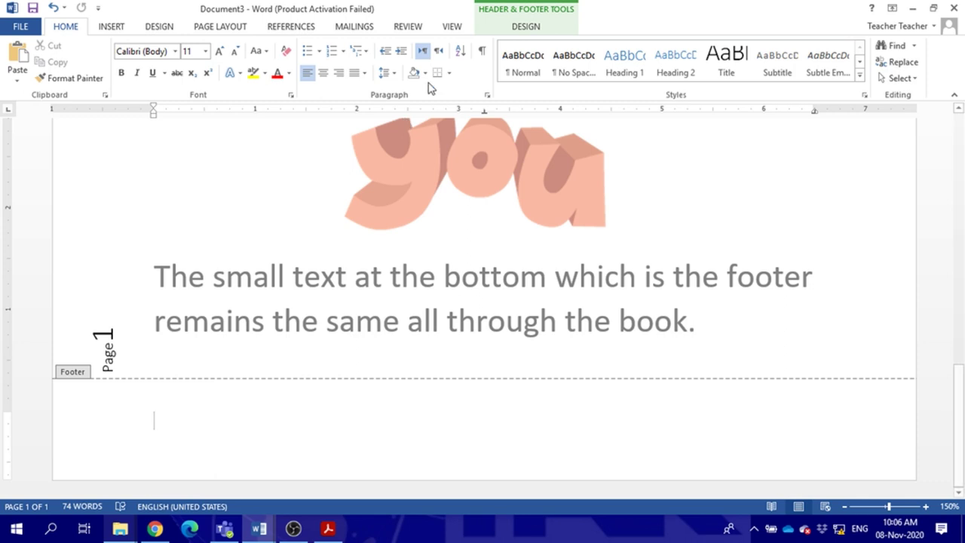
click(323, 72)
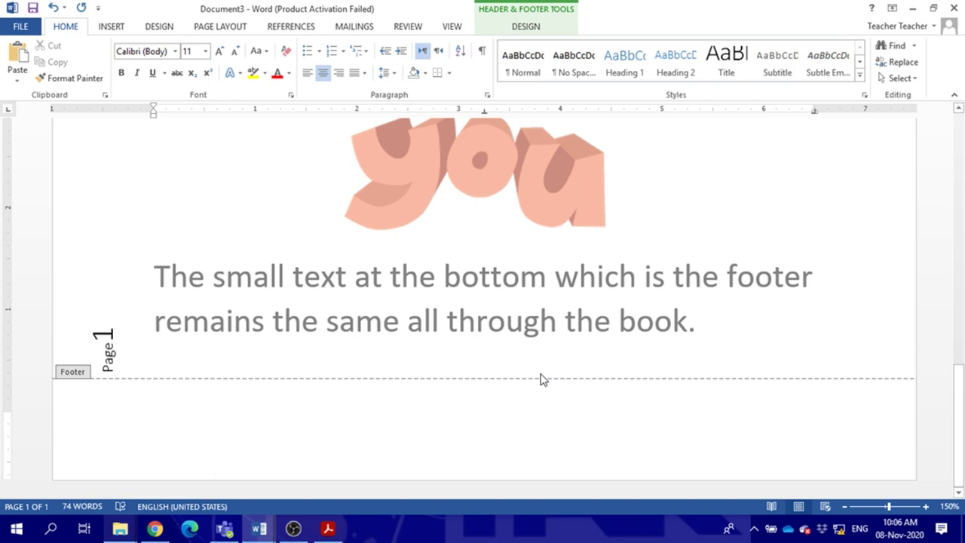
text(This is the)
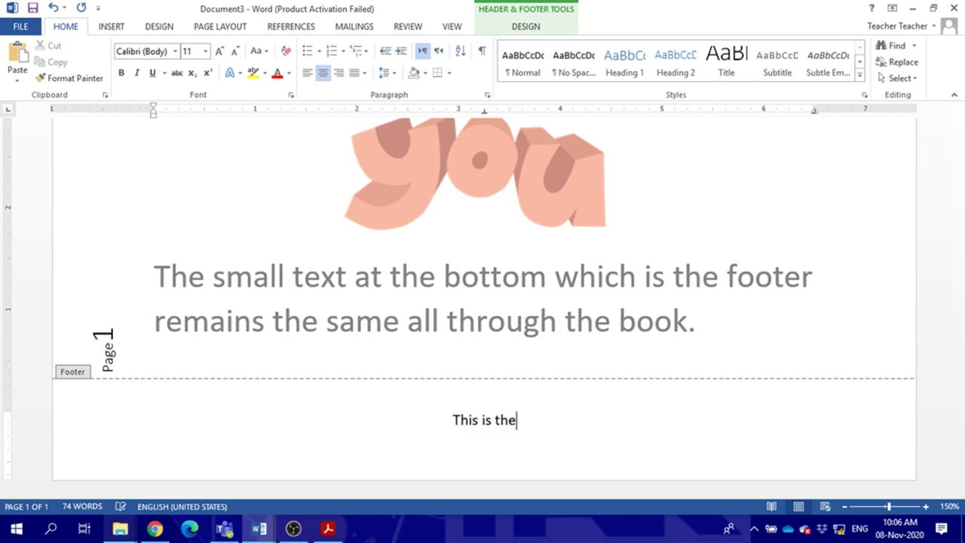
text( footer)
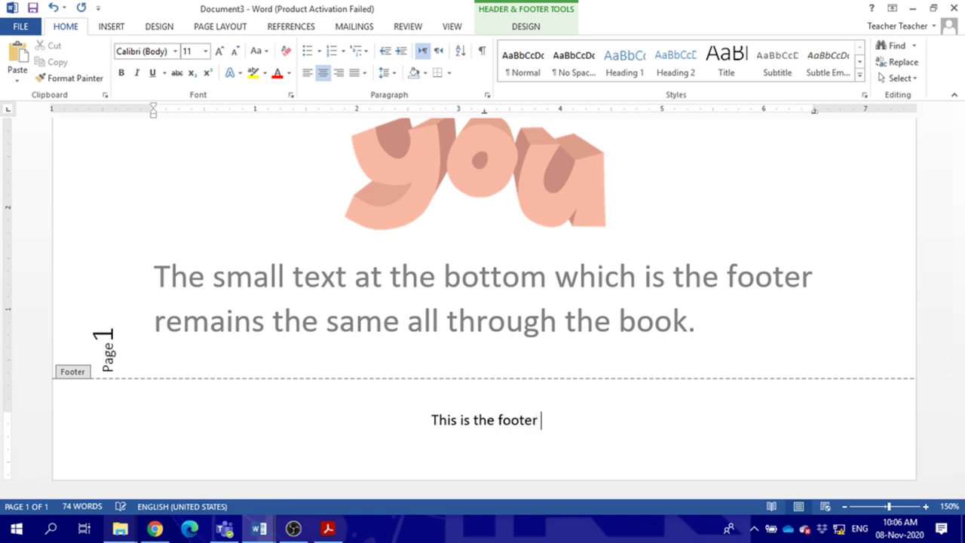
double_click(478, 241)
Scroll to review the finished page, then switch to the lesson 1.4 PDF in Acrobat Reader.
scroll(545, 317, up, 3)
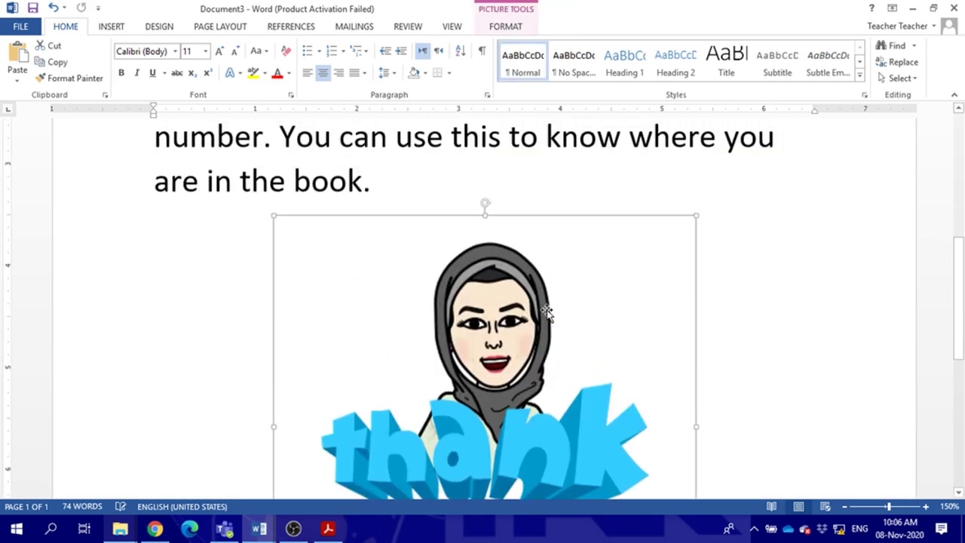
scroll(551, 317, down, 7)
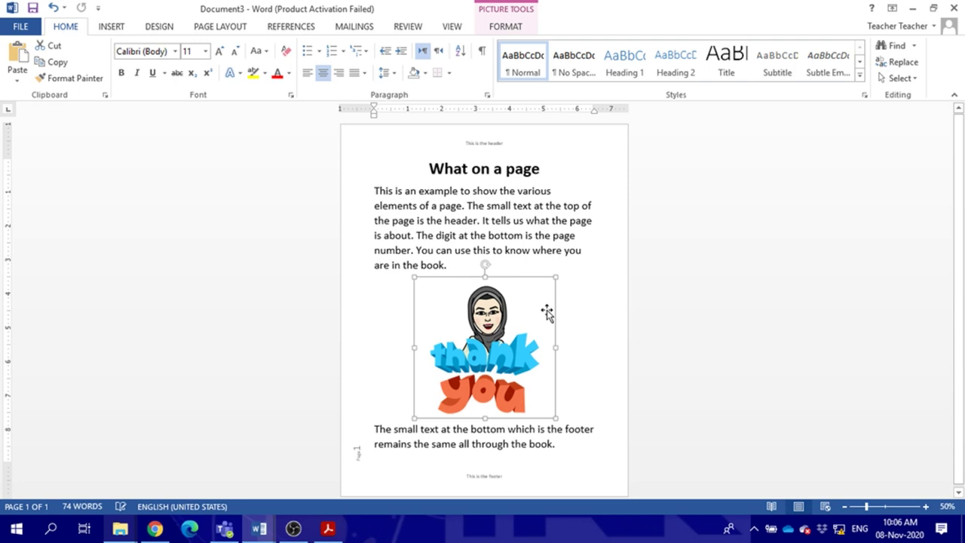
scroll(547, 313, down, 1)
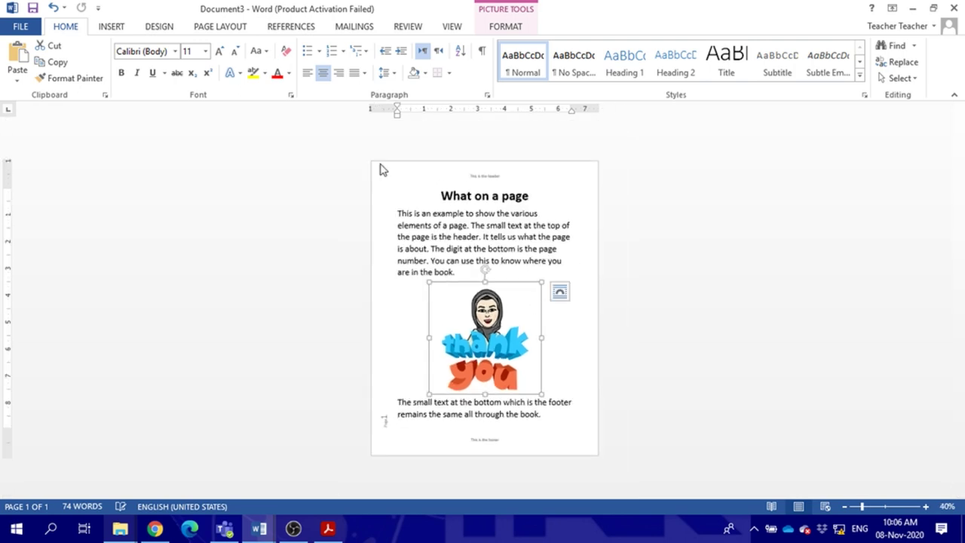
scroll(535, 214, up, 1)
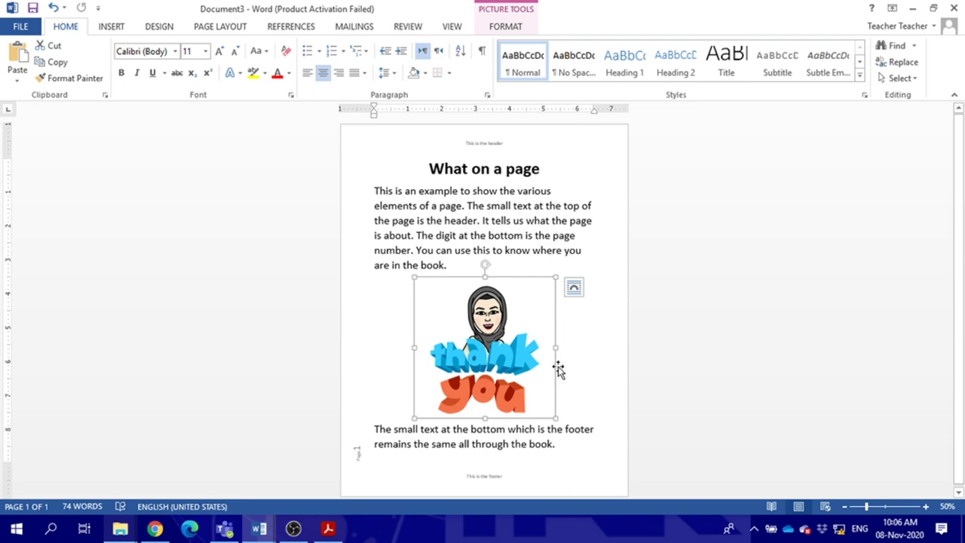
click(328, 528)
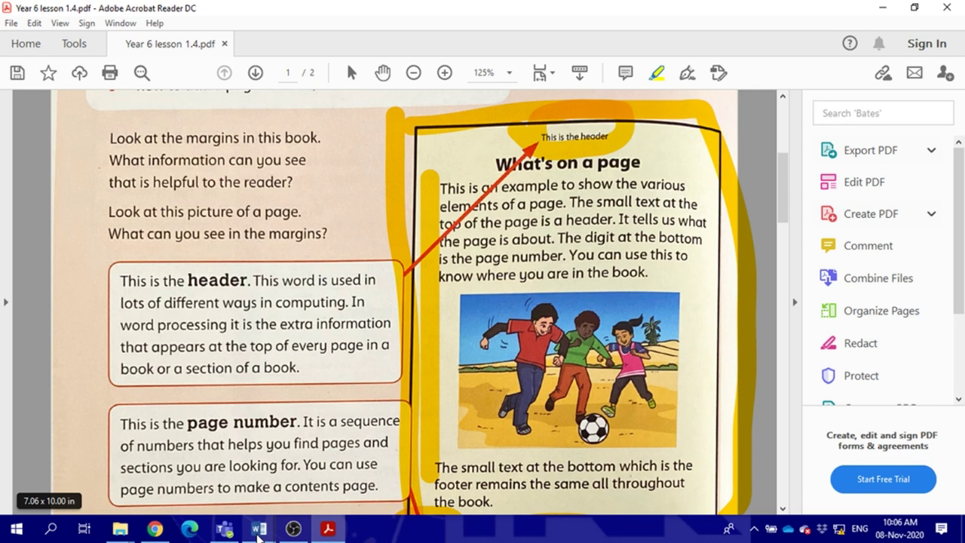
Return to the Document3 Word window using its taskbar preview.
mouse_move(259, 527)
click(327, 460)
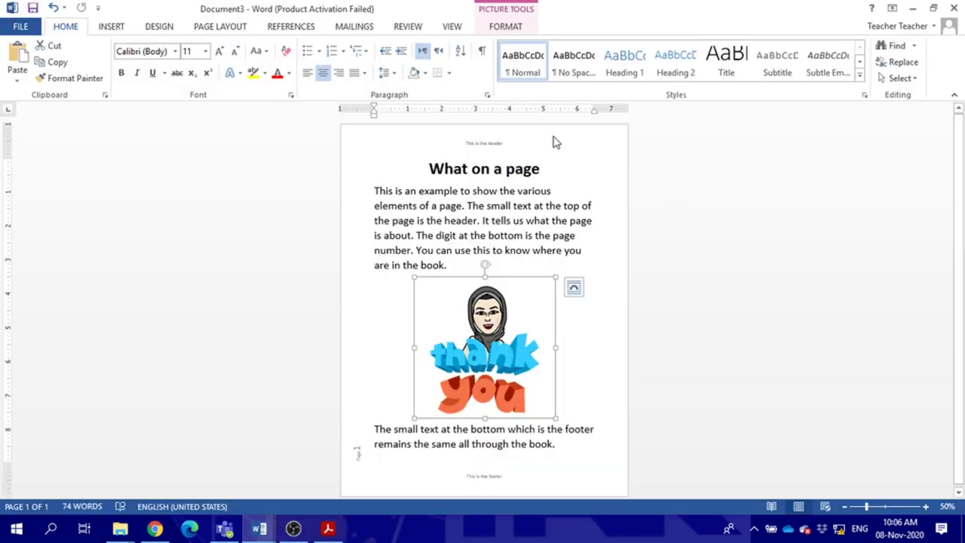